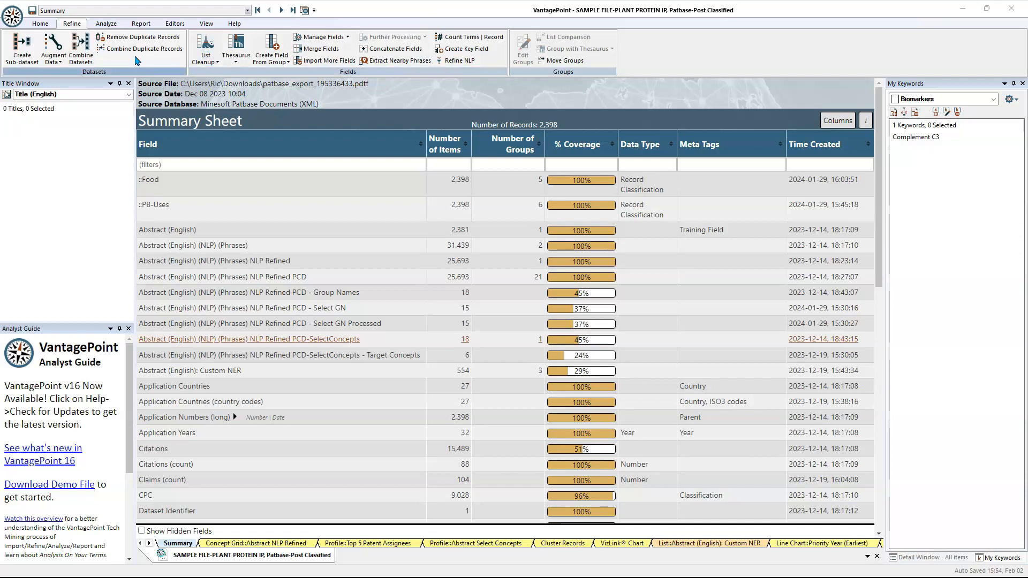
- Create a profile table report from the Competitor:IPC Breakdown template
click(141, 24)
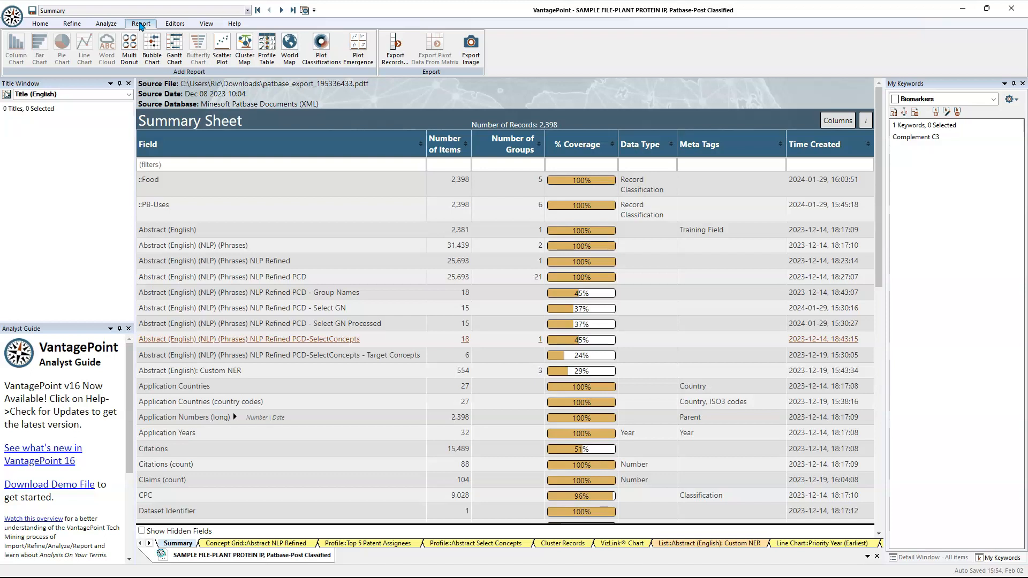
click(267, 47)
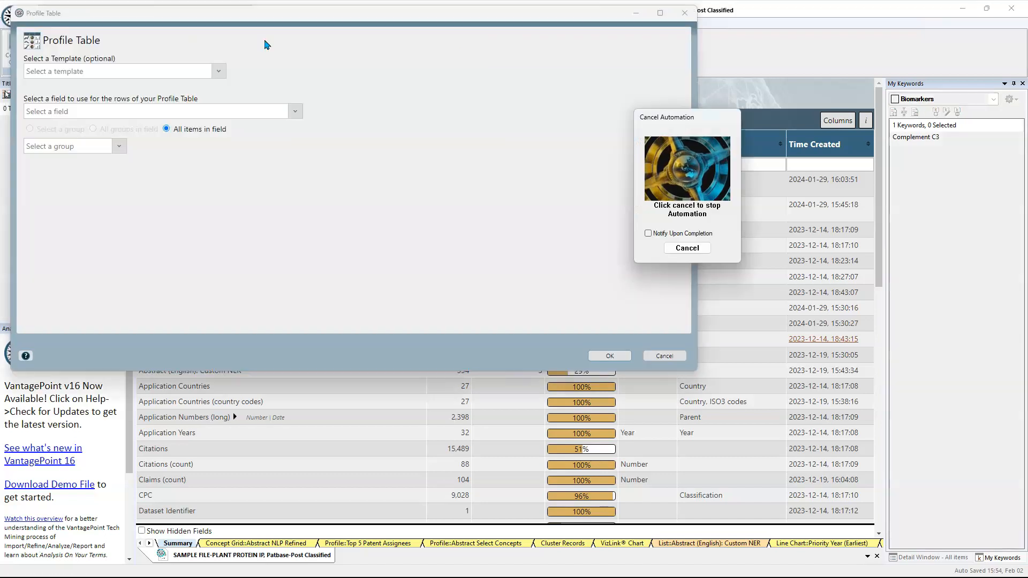
click(217, 72)
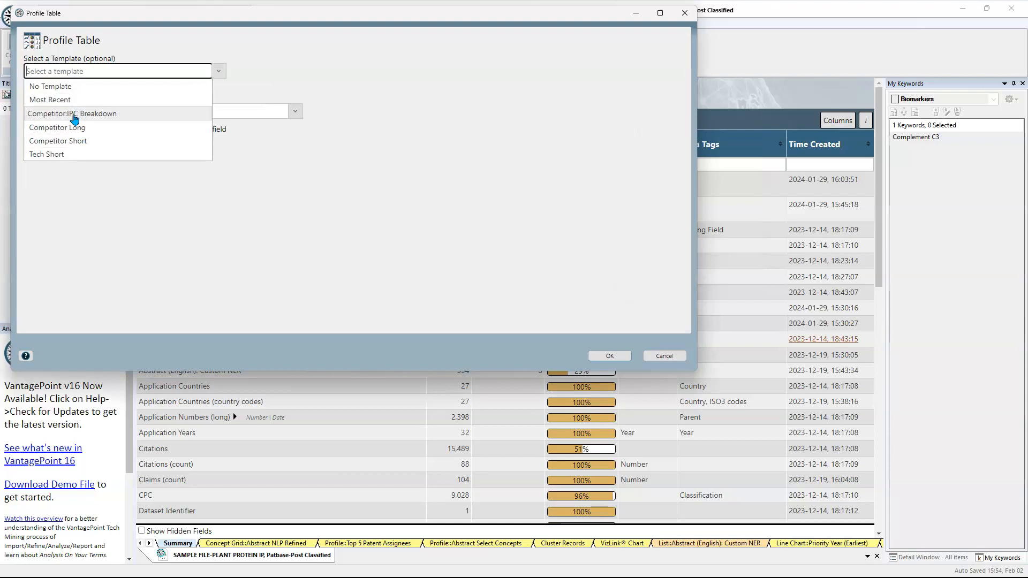
click(74, 114)
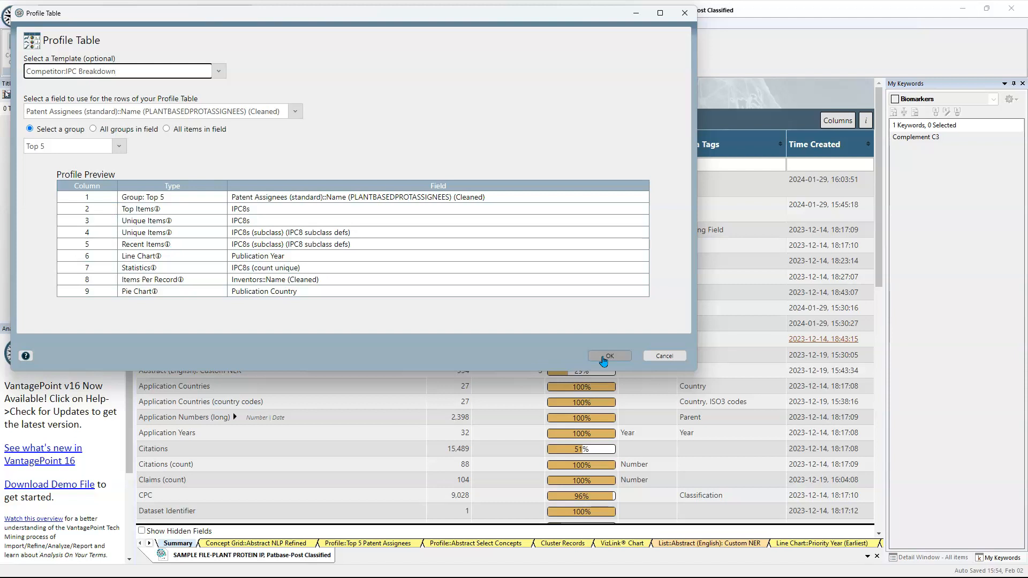
click(608, 356)
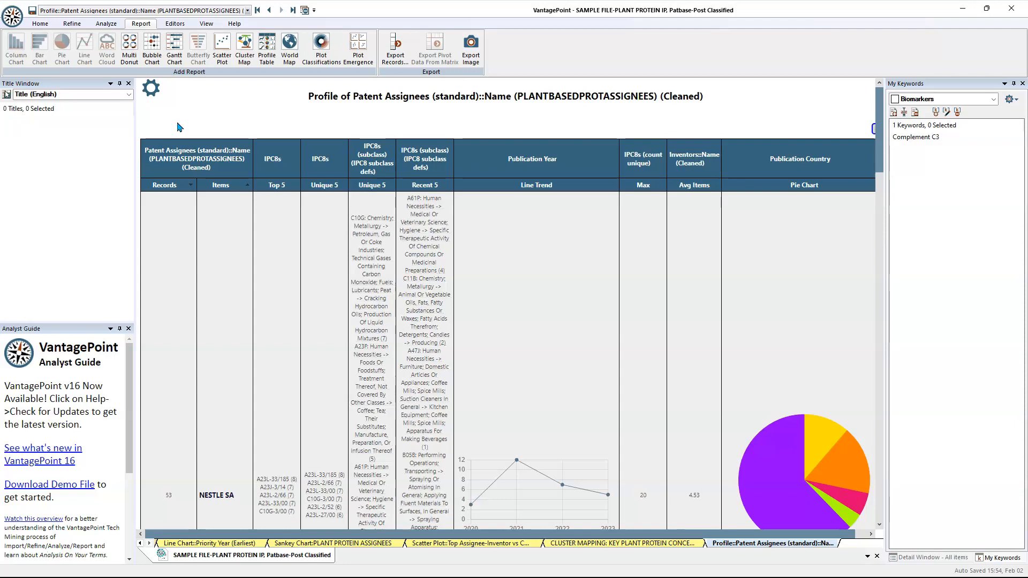
- View the profile table's visualization styling options, close them, and return to the summary sheet
click(151, 91)
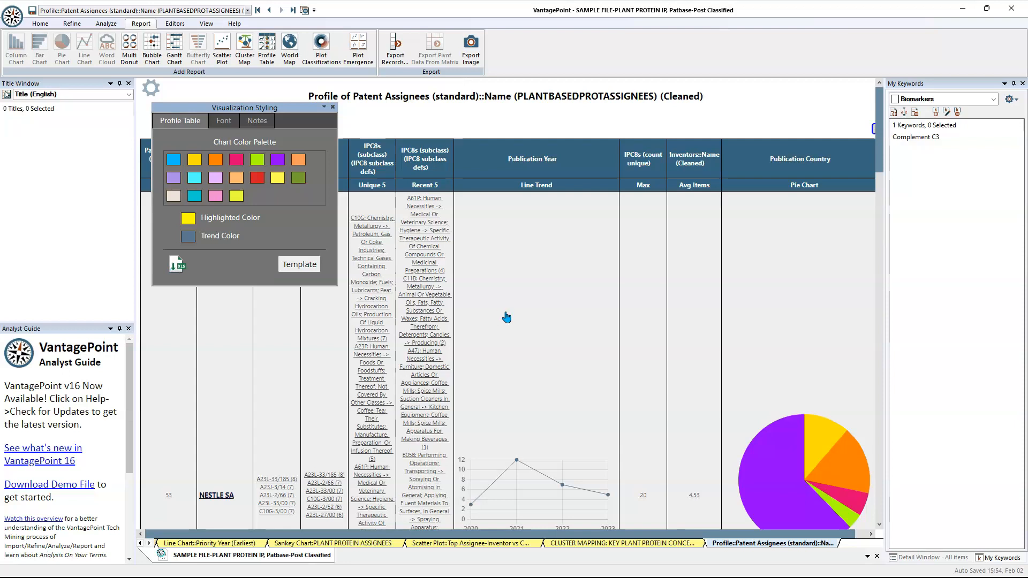
click(332, 108)
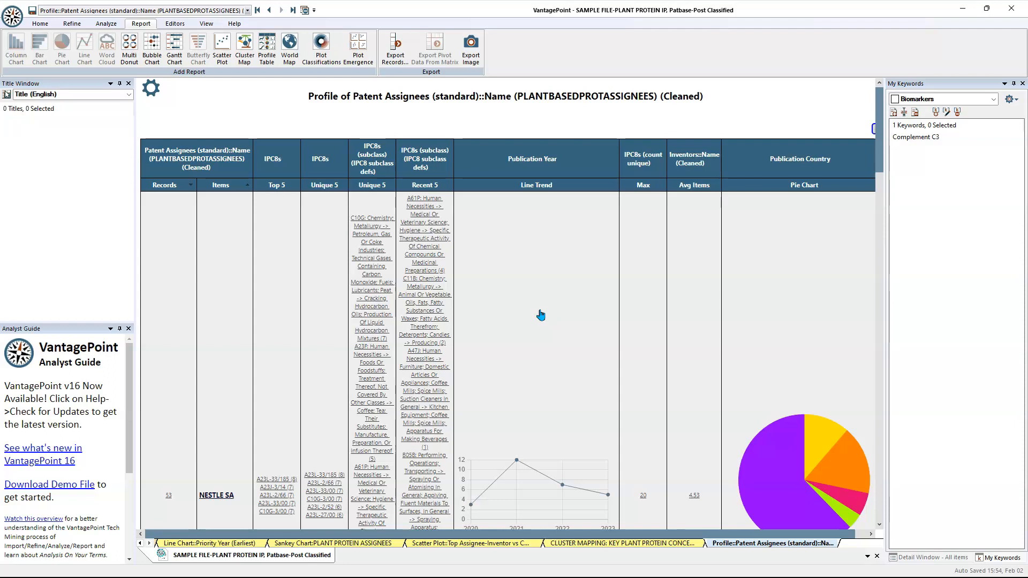
click(305, 10)
click(305, 10)
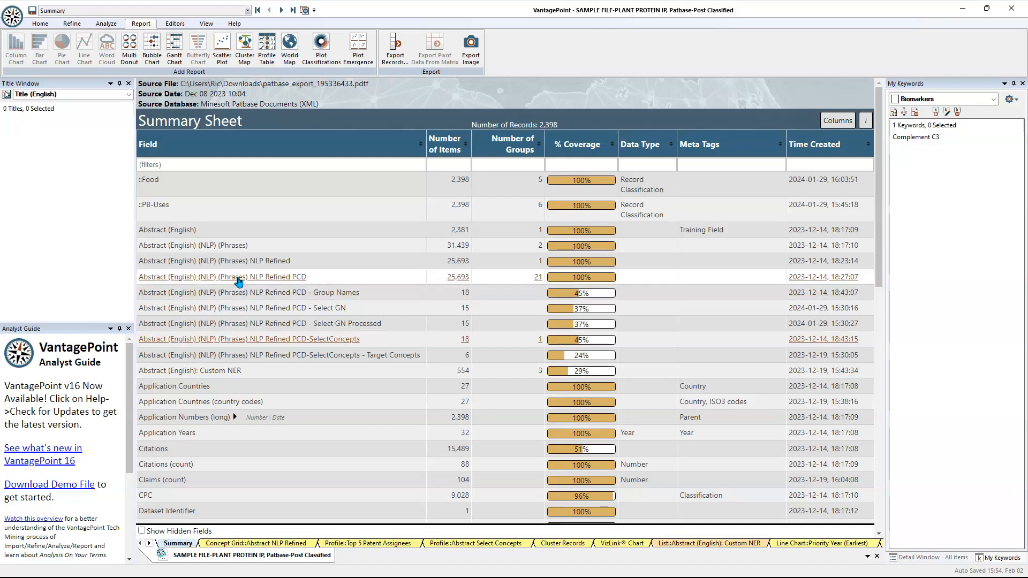
- Open the "Abstract (English) (NLP) (Phrases) NLP Refined PCD" list, examine its PCD groups, and return to the summary sheet
double_click(191, 279)
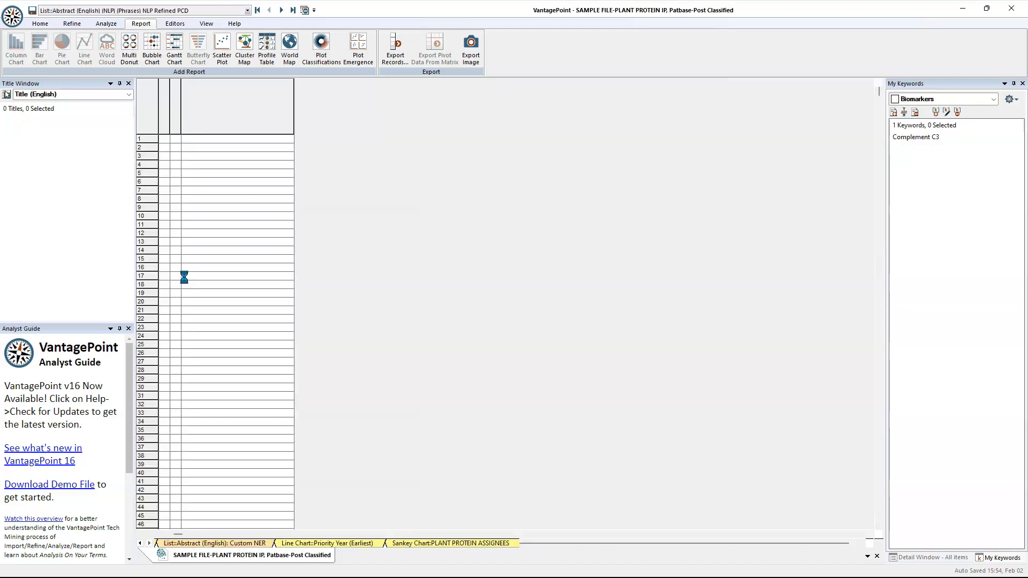
drag(649, 111, 325, 162)
scroll(324, 163, up, 3)
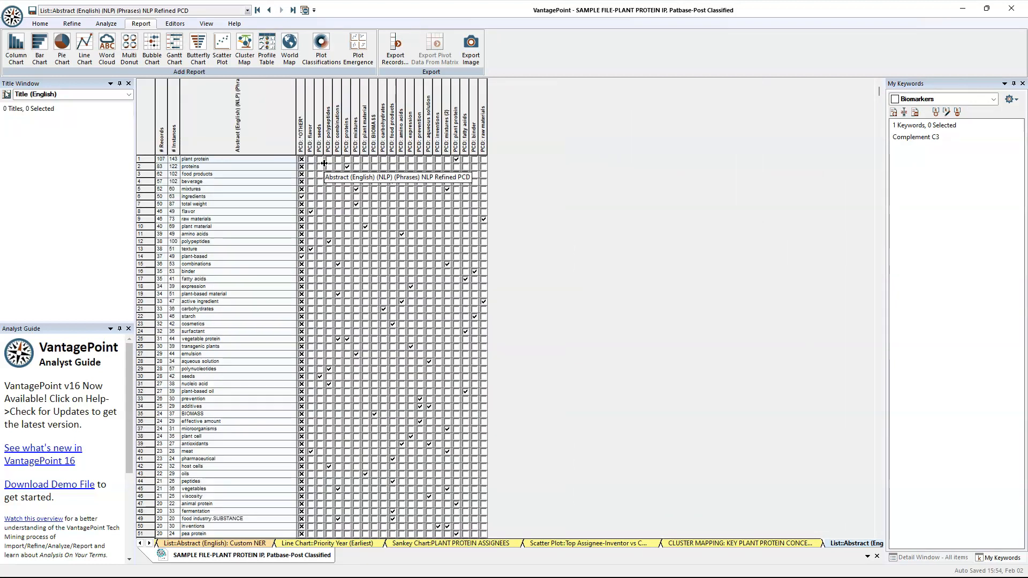
scroll(324, 163, up, 2)
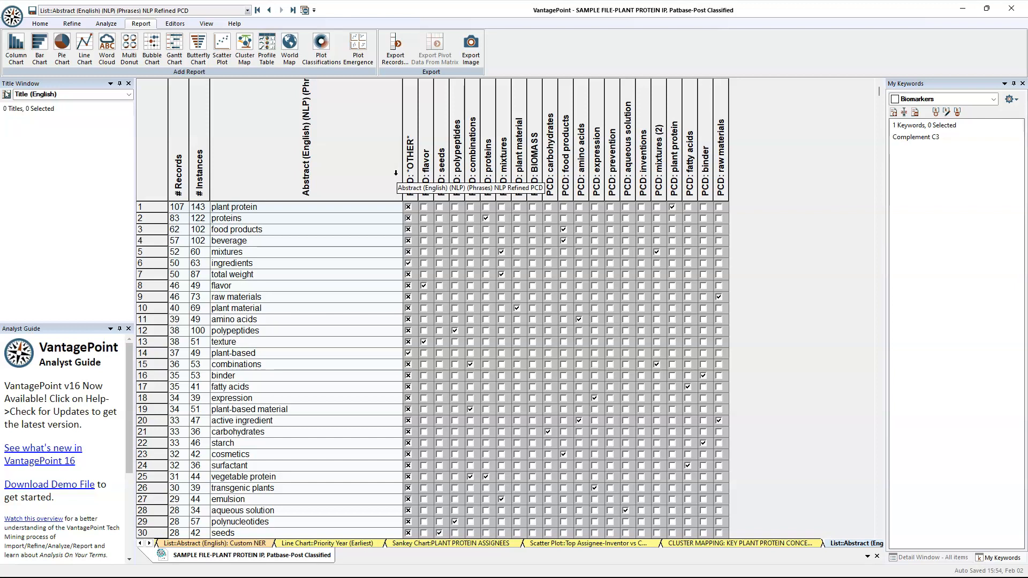
click(257, 10)
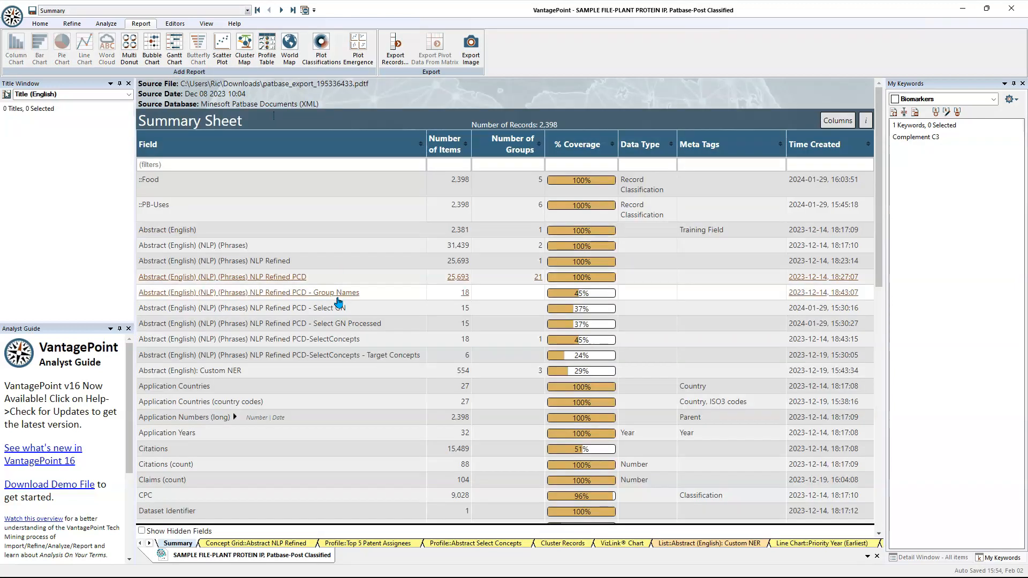
- View the NLP Refined PCD - Group Names and NLP Refined PCD-SelectConcepts lists from the summary sheet
click(227, 293)
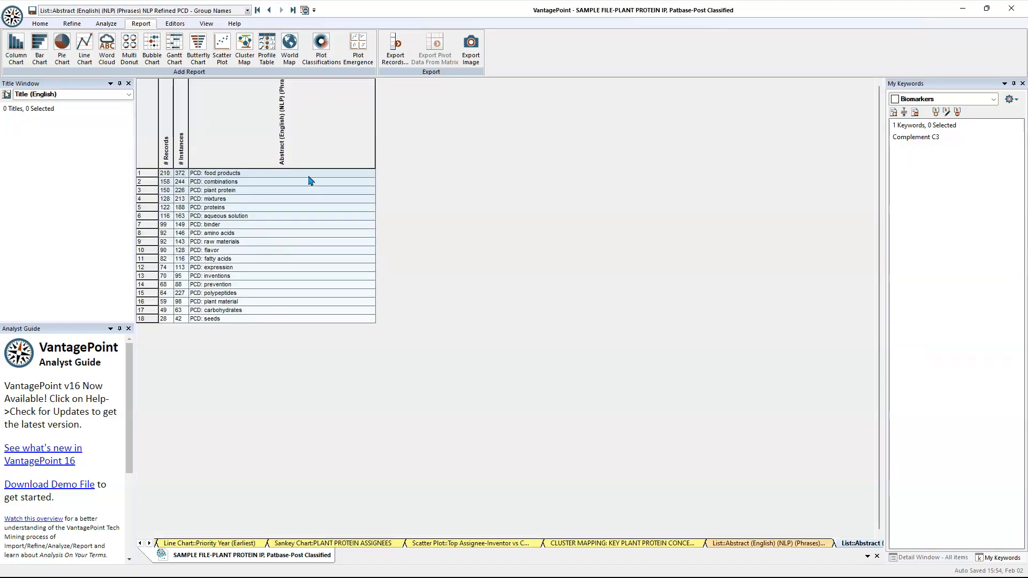
click(258, 10)
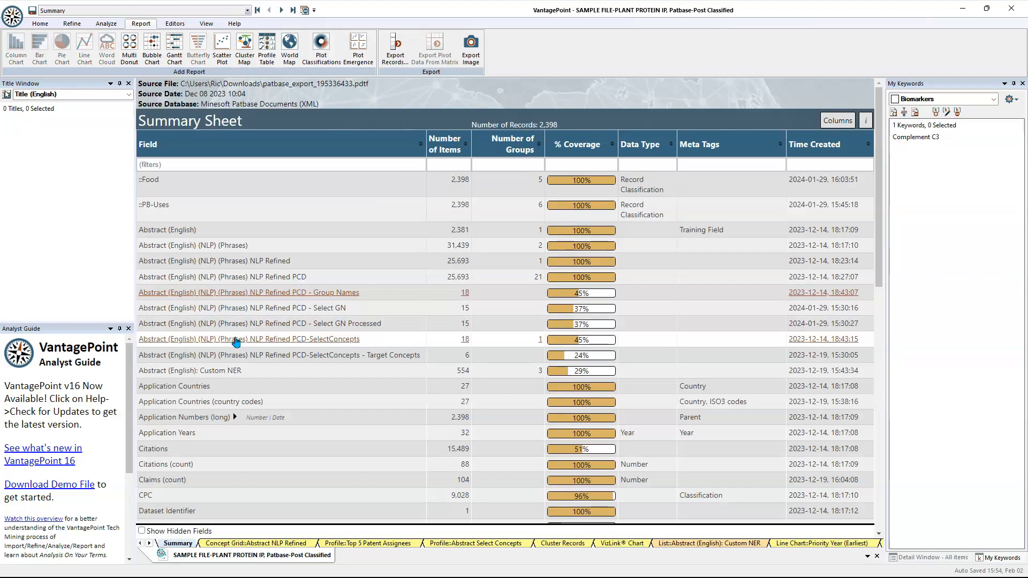
click(263, 340)
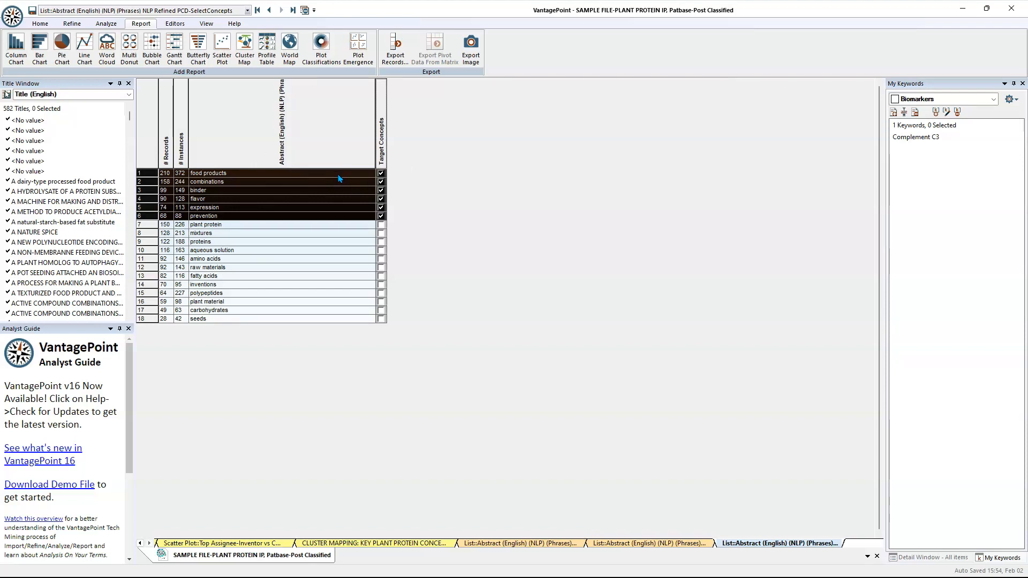
click(258, 13)
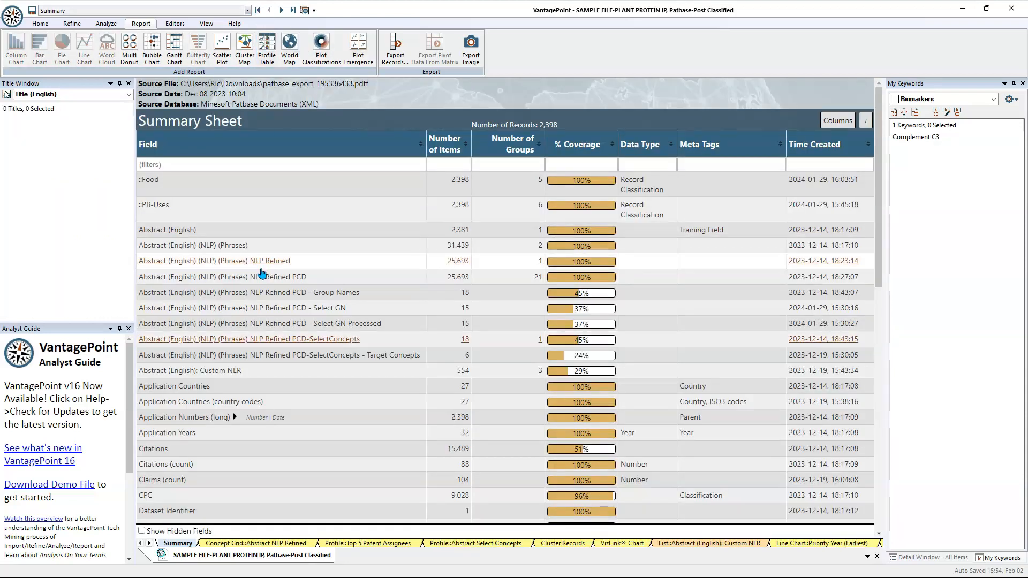
- Find the cleaned Patent Assignees name list with the filter "name" and examine its Top 5 and Target Assignees groups
click(250, 163)
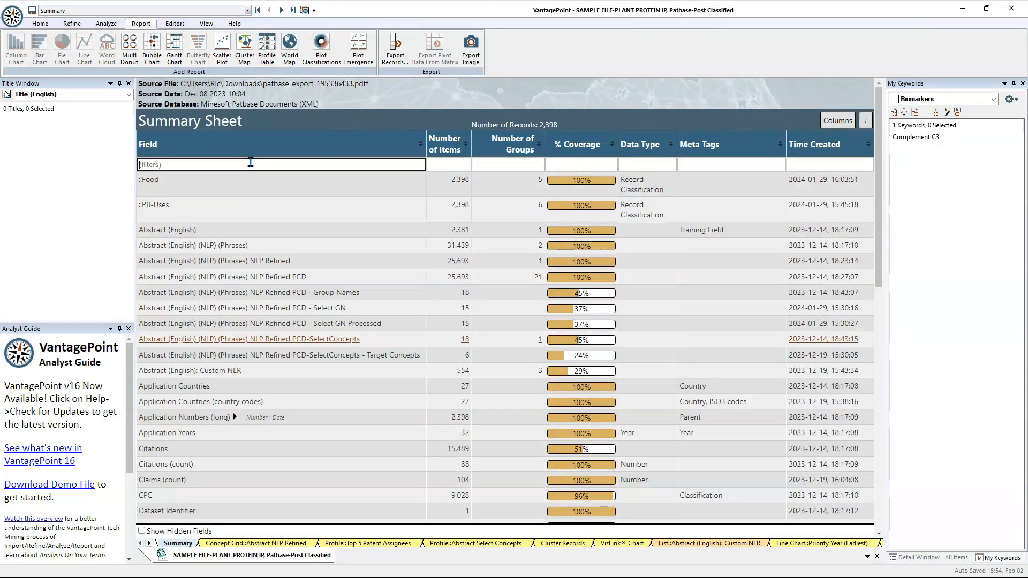
text(name)
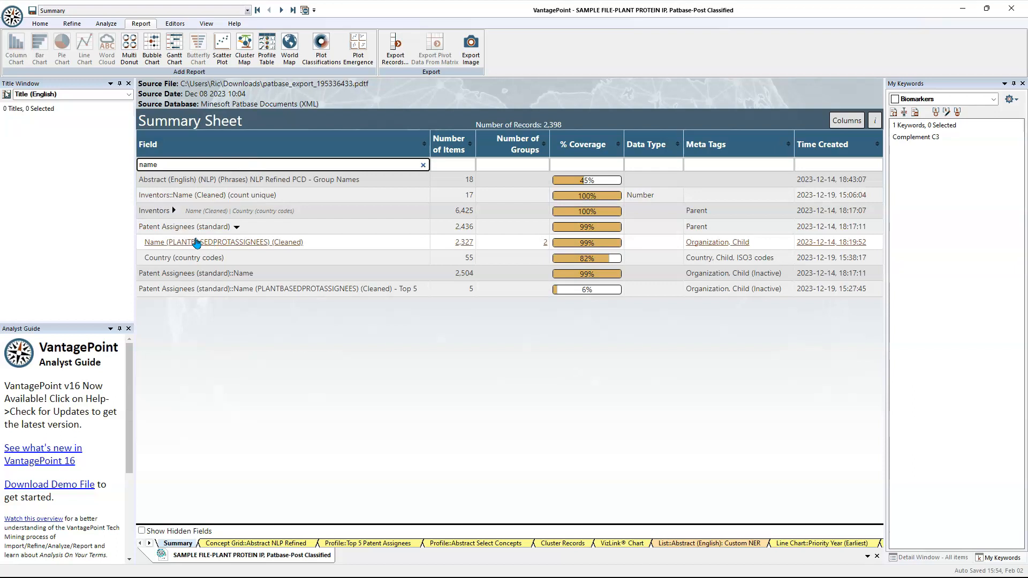
click(170, 244)
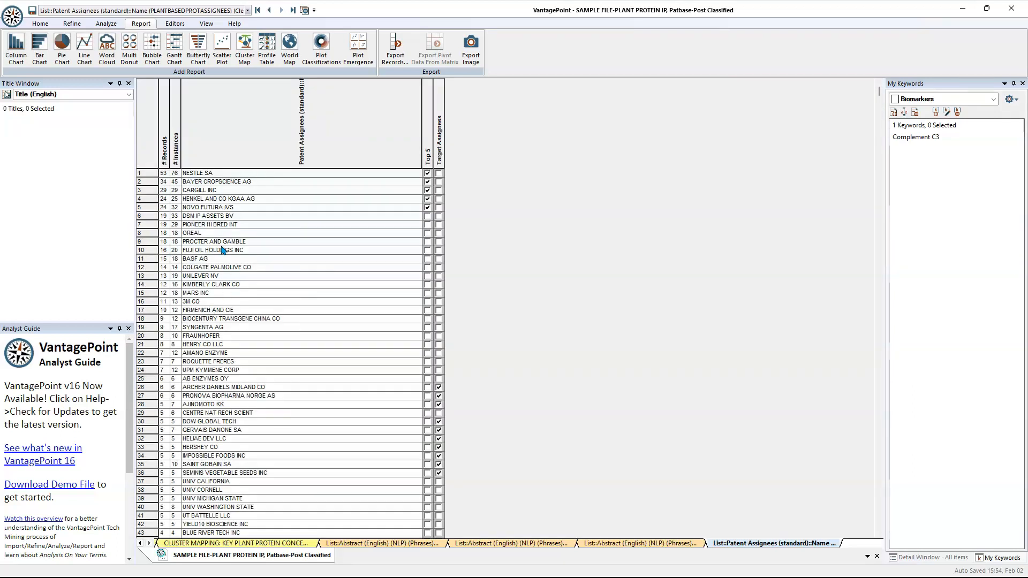
ctrl+scroll(260, 199, up, 2)
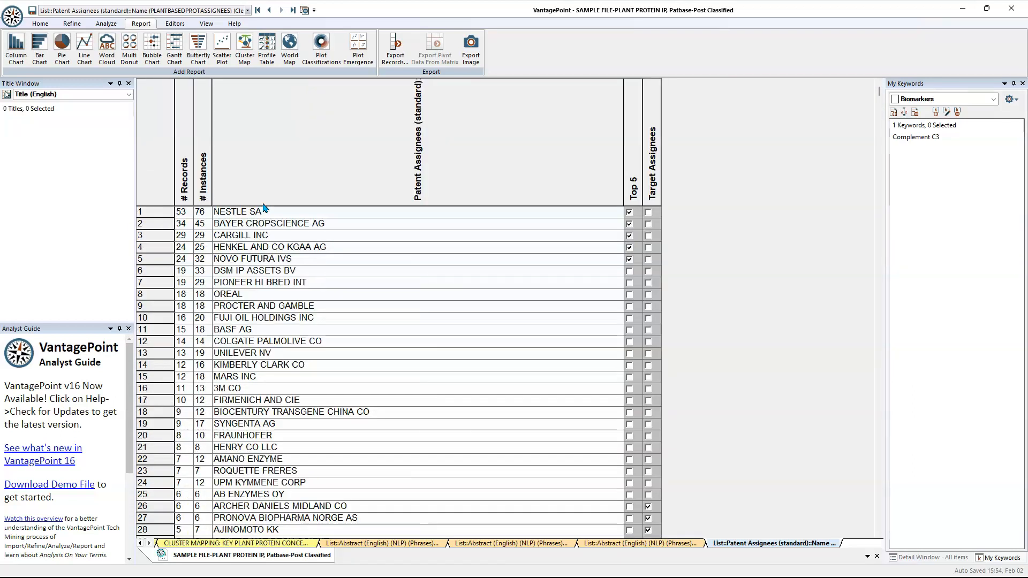
click(629, 163)
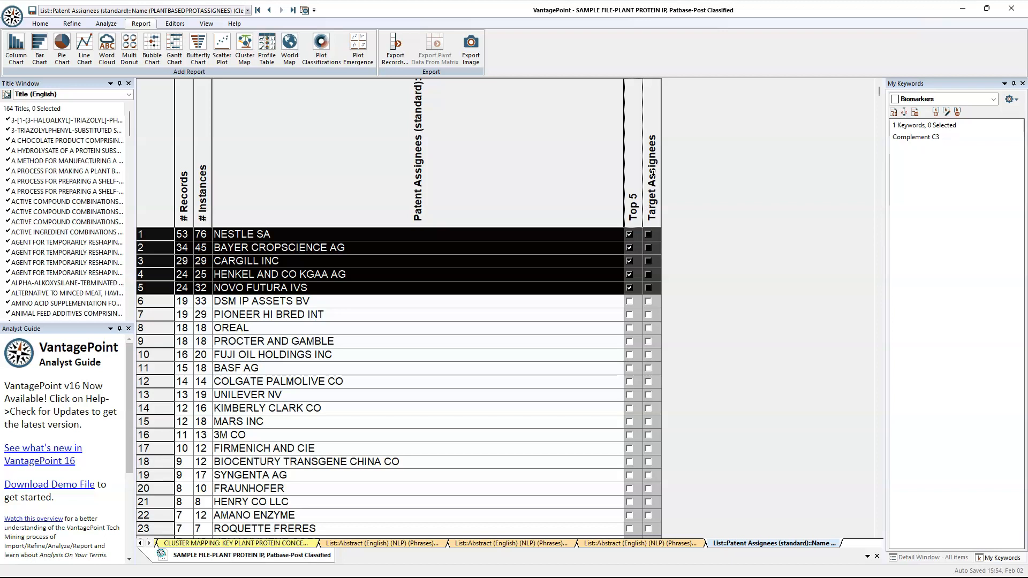
click(653, 174)
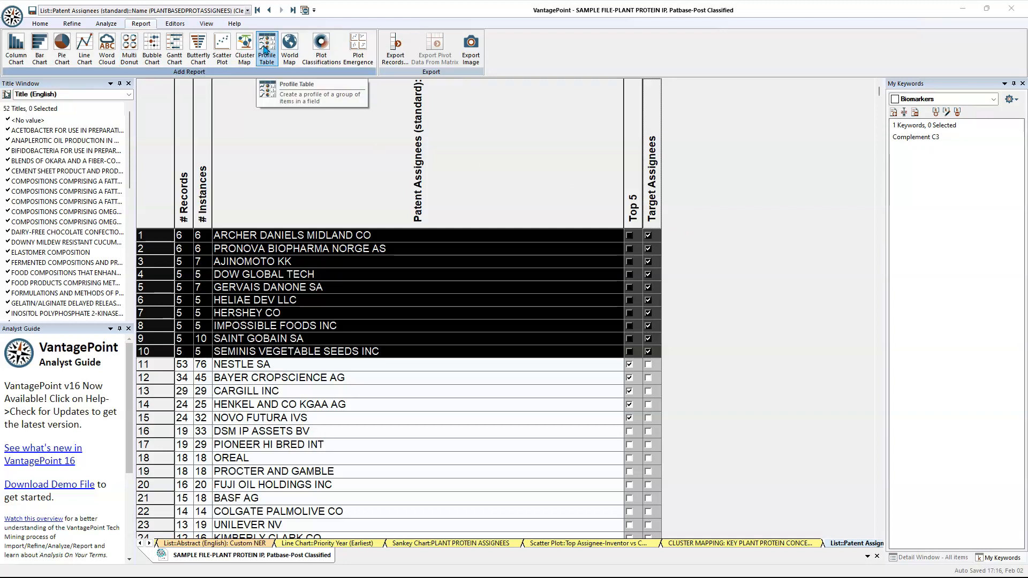
- Create a profile table without a template, using the Top 5 group of the cleaned Patent Assignees name field as rows
click(265, 49)
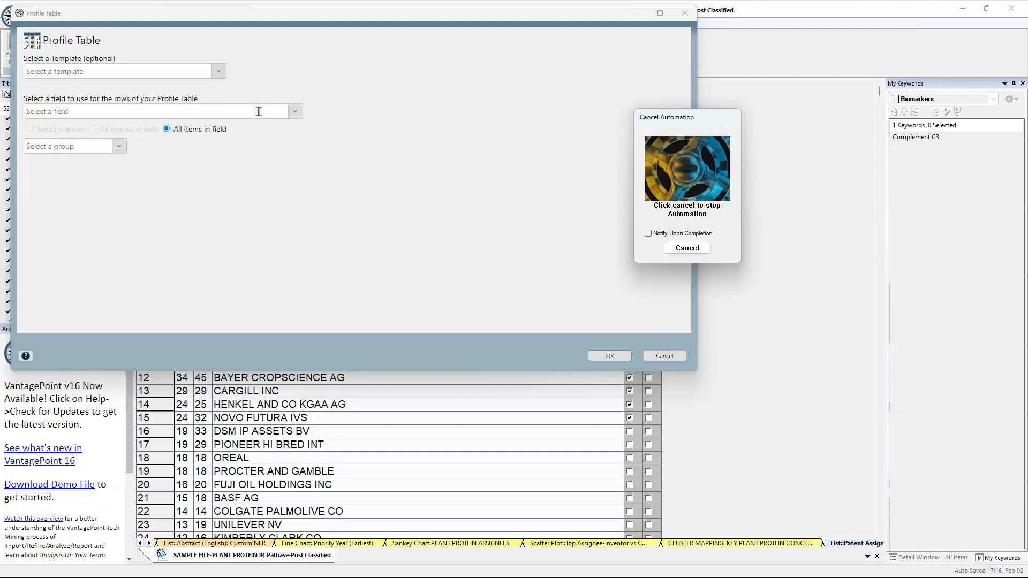
click(294, 112)
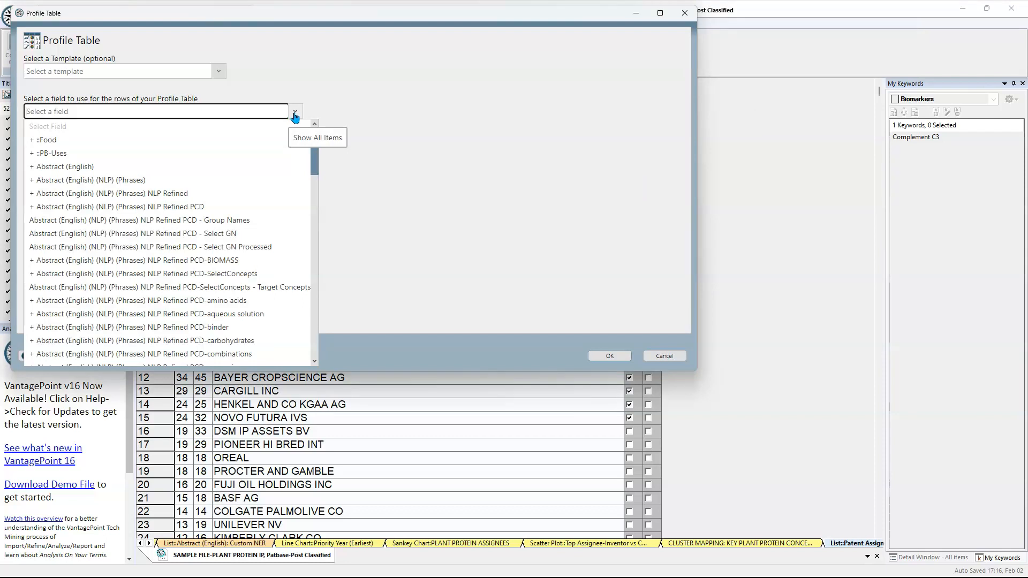
text(name)
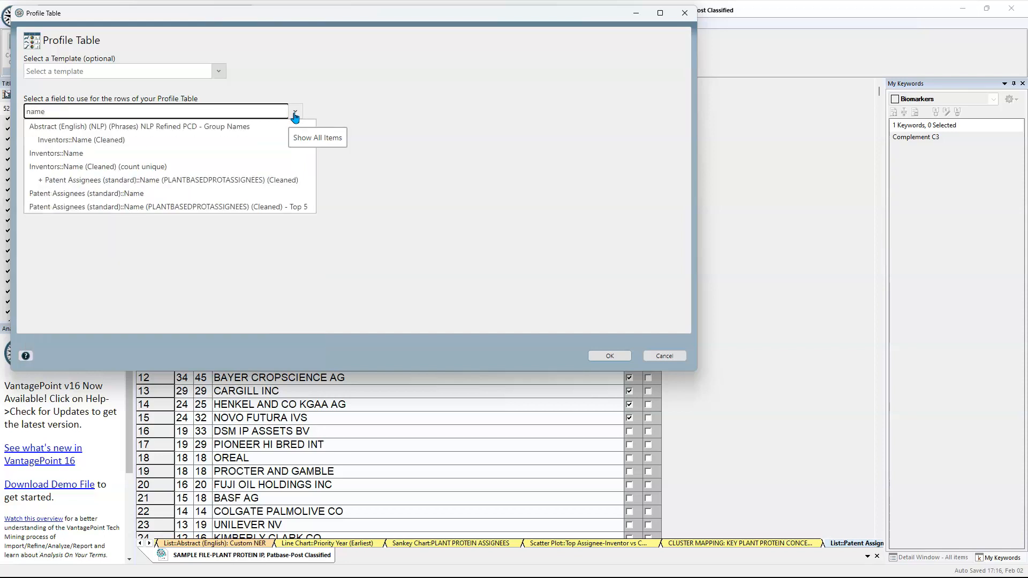
click(187, 179)
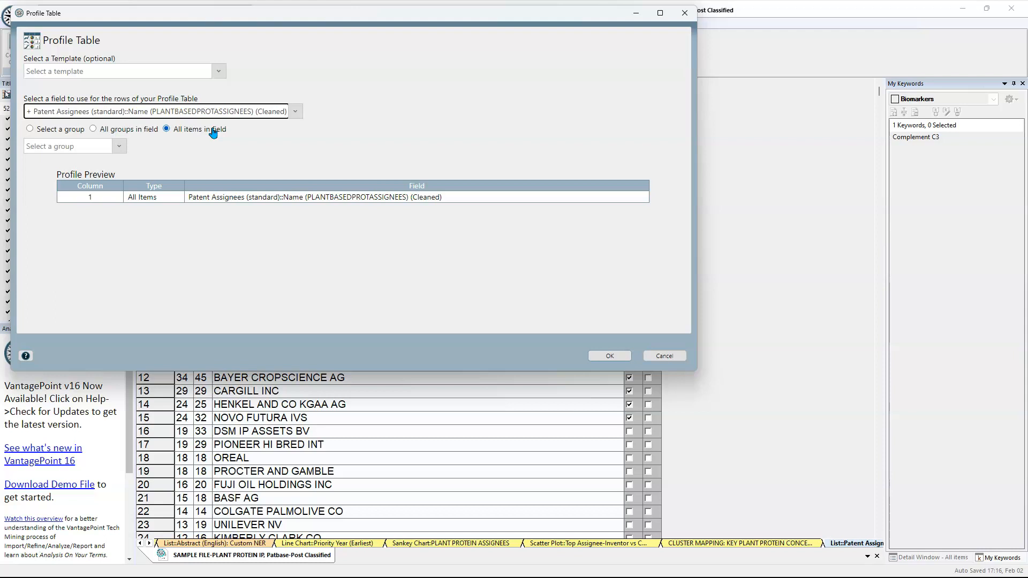
click(30, 129)
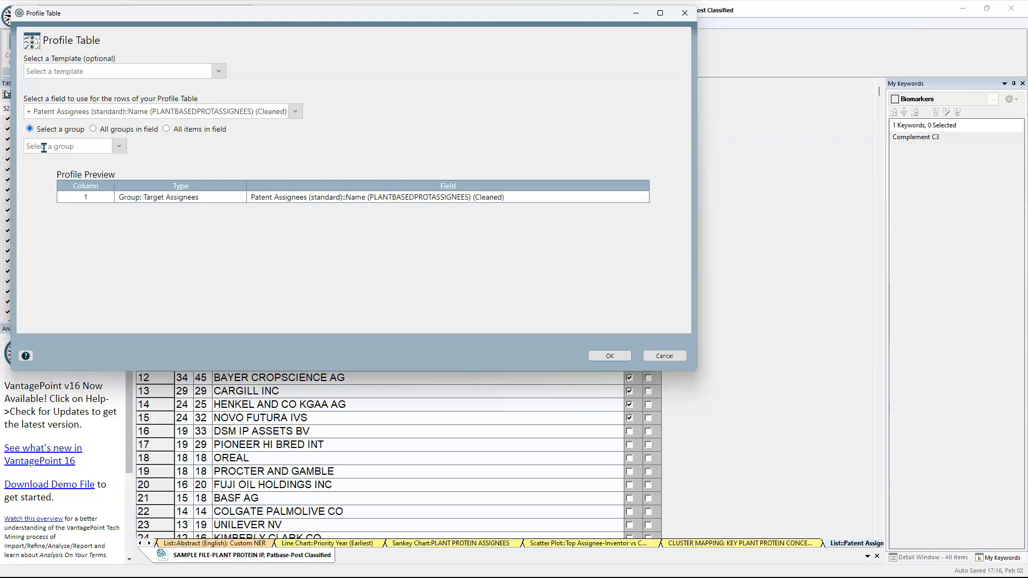
click(119, 146)
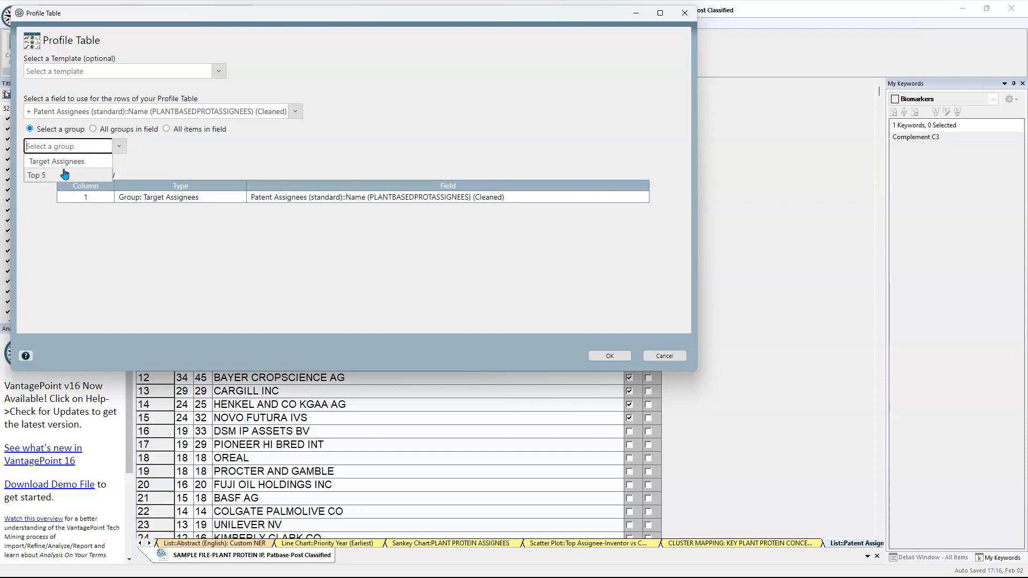
click(44, 177)
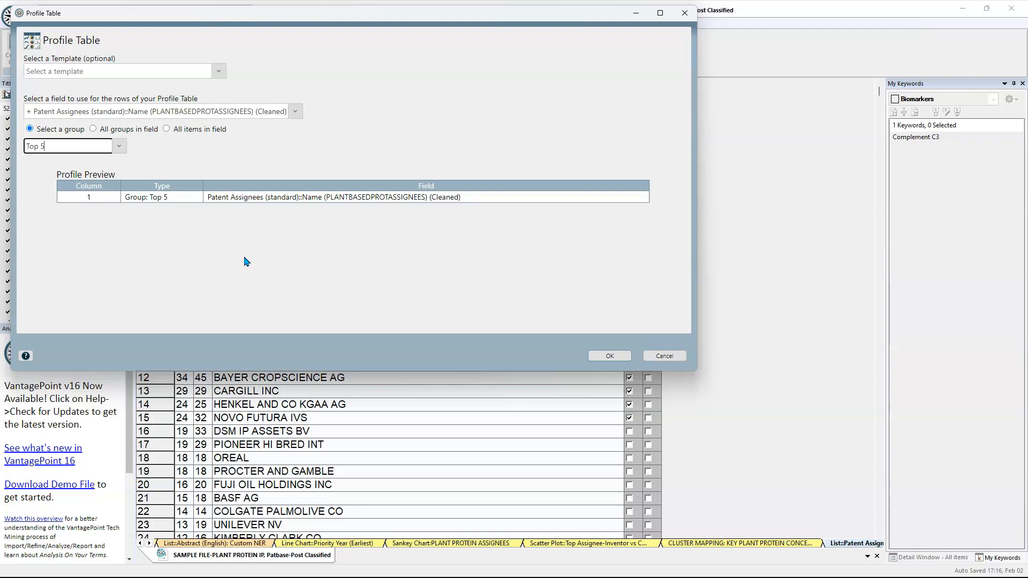
click(607, 357)
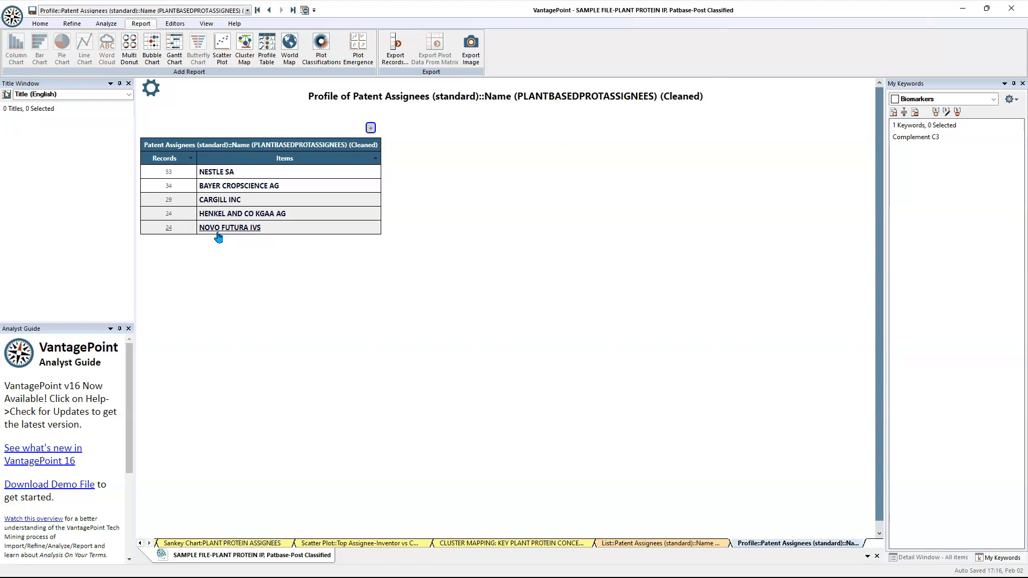
- Add a Top Items column to the profile table that lists the top 5 items from the IPC8s field
click(372, 130)
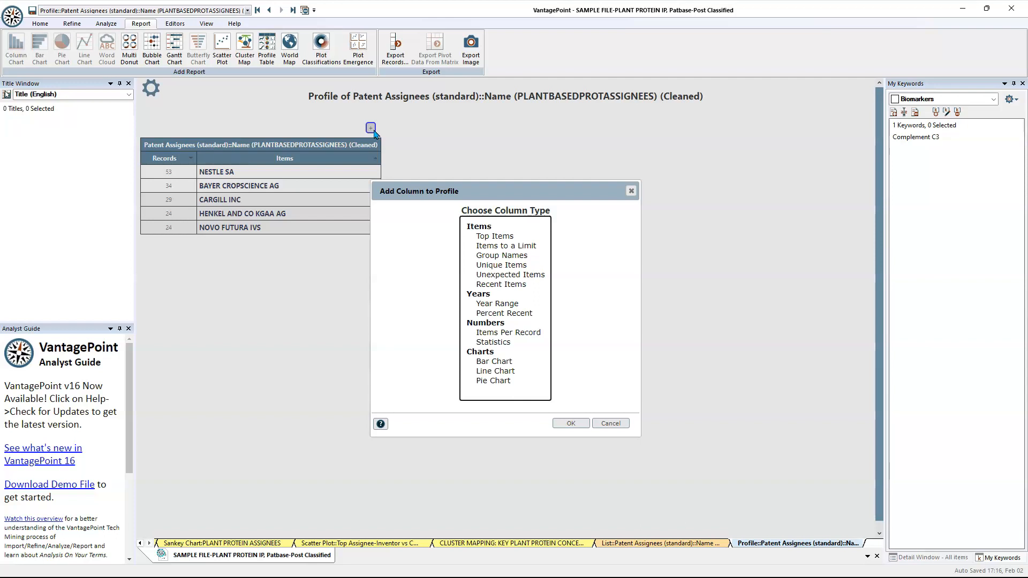
click(497, 237)
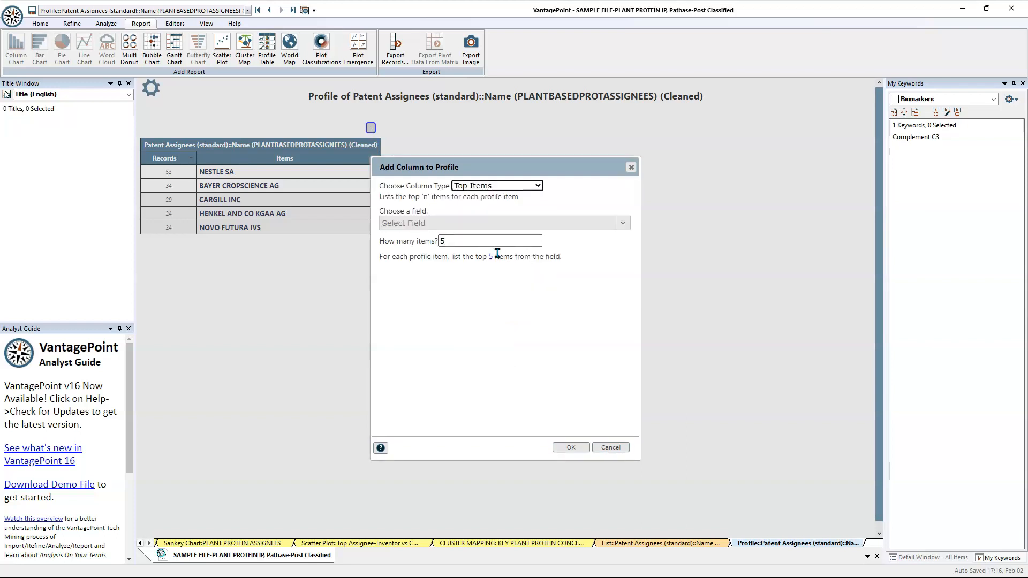
click(474, 223)
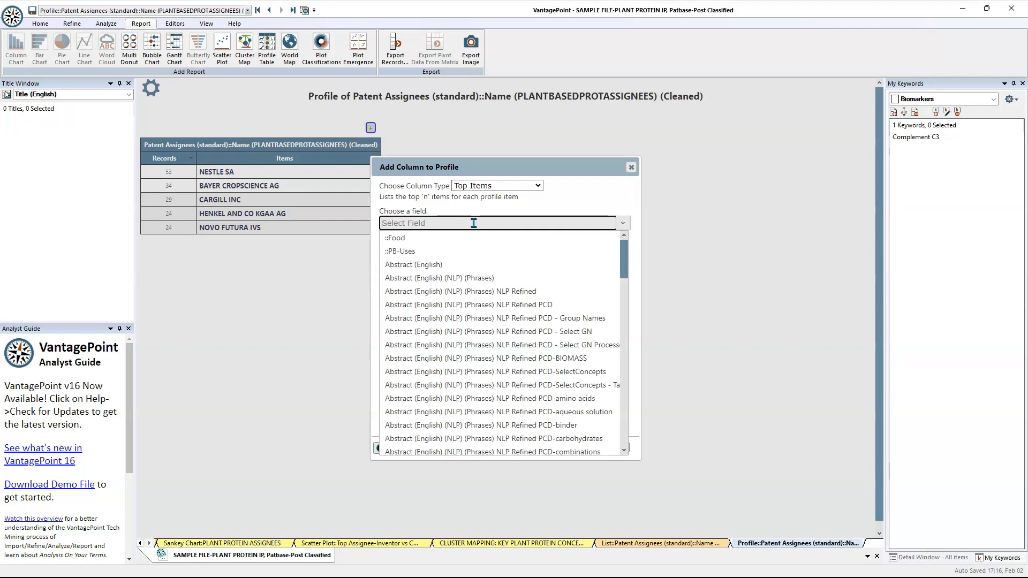
text(ipc)
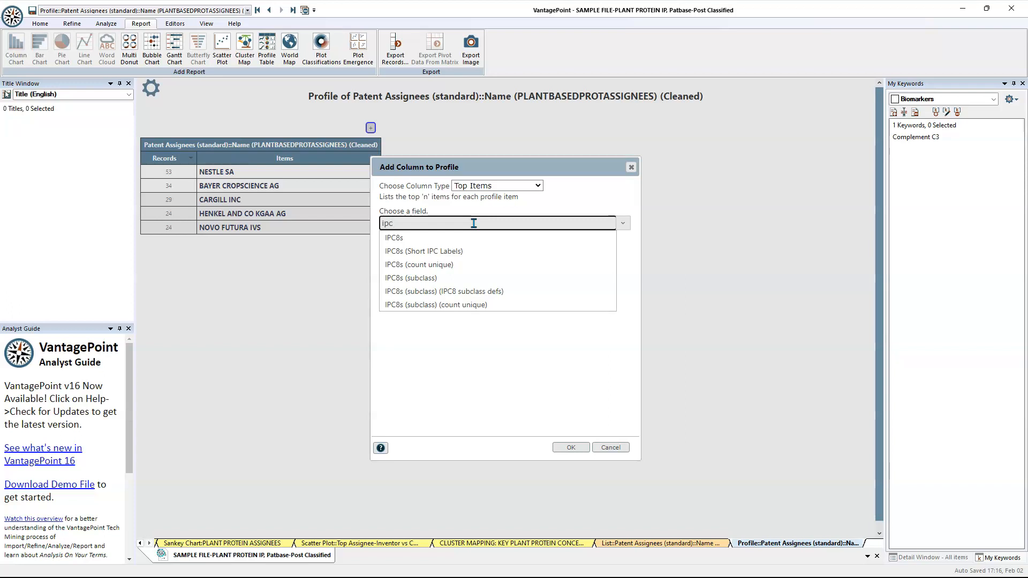
click(392, 239)
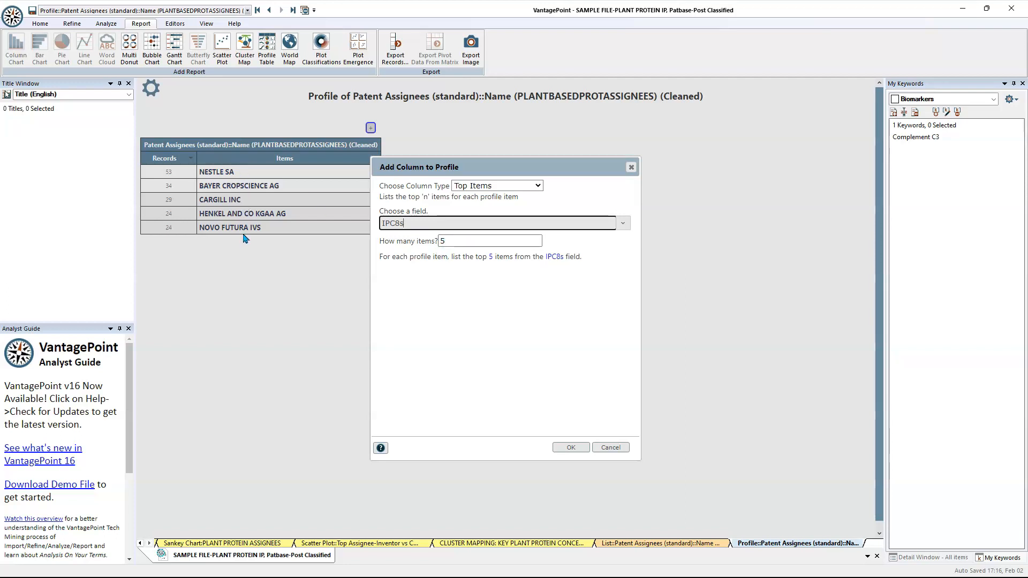
click(571, 447)
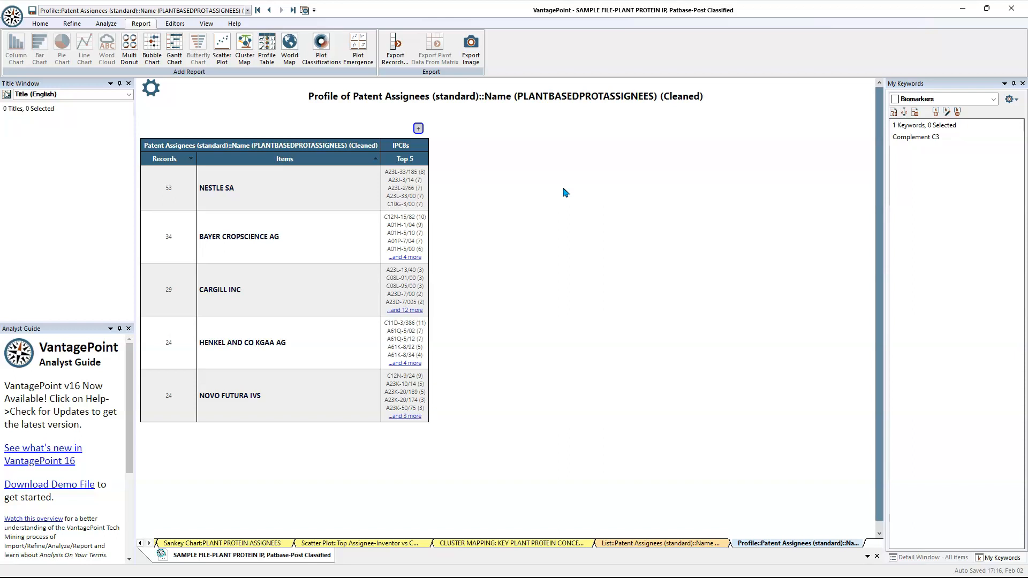
- Add an Items to a Limit column for the IPC8s field with a minimum record count of 5
click(418, 129)
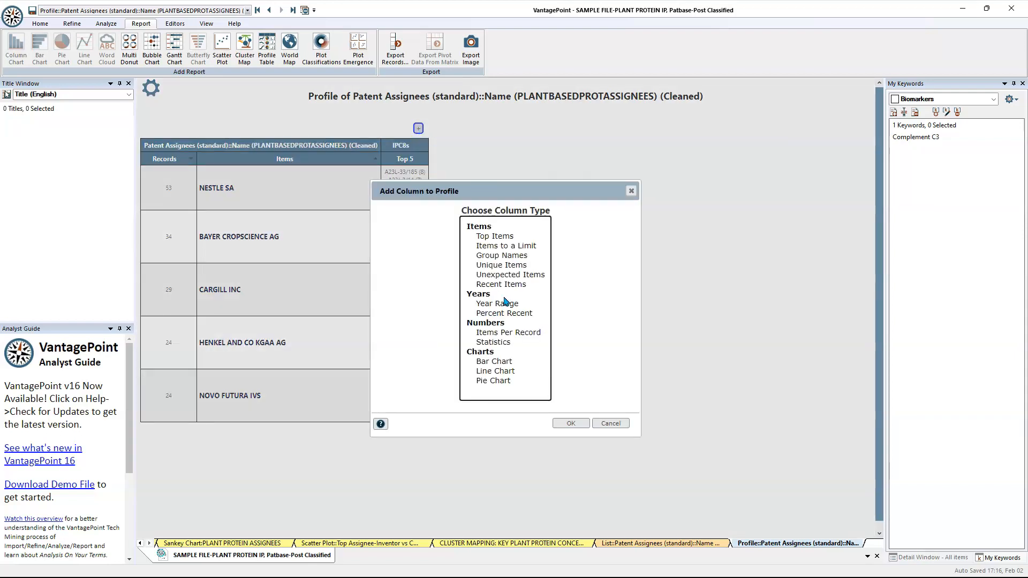
click(506, 246)
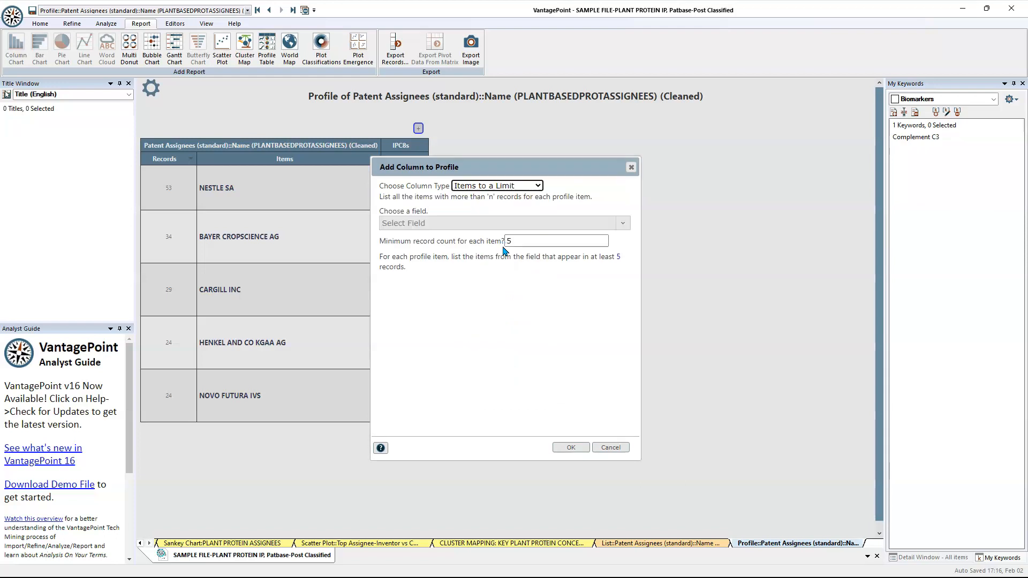
click(490, 223)
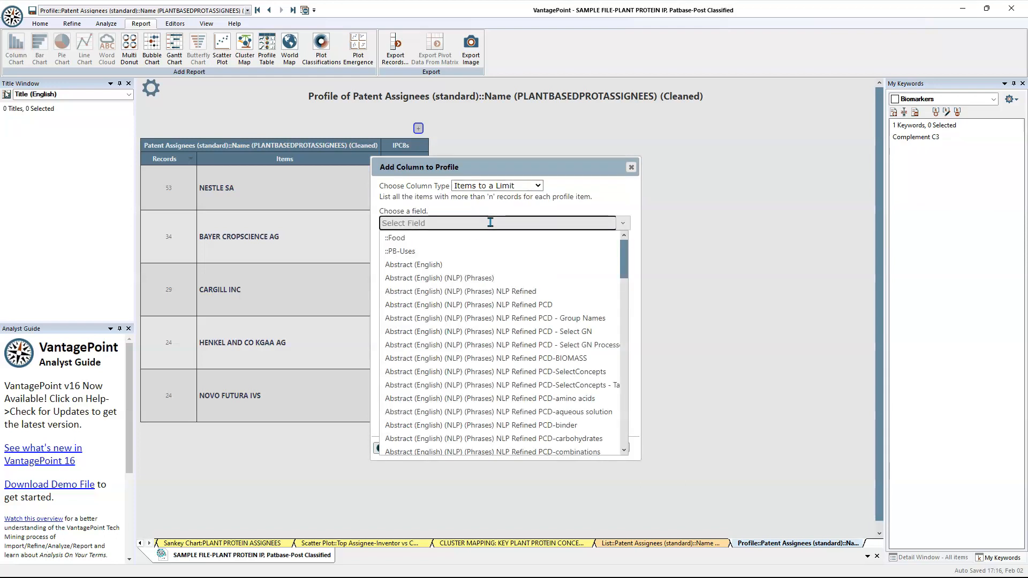
text(ipc)
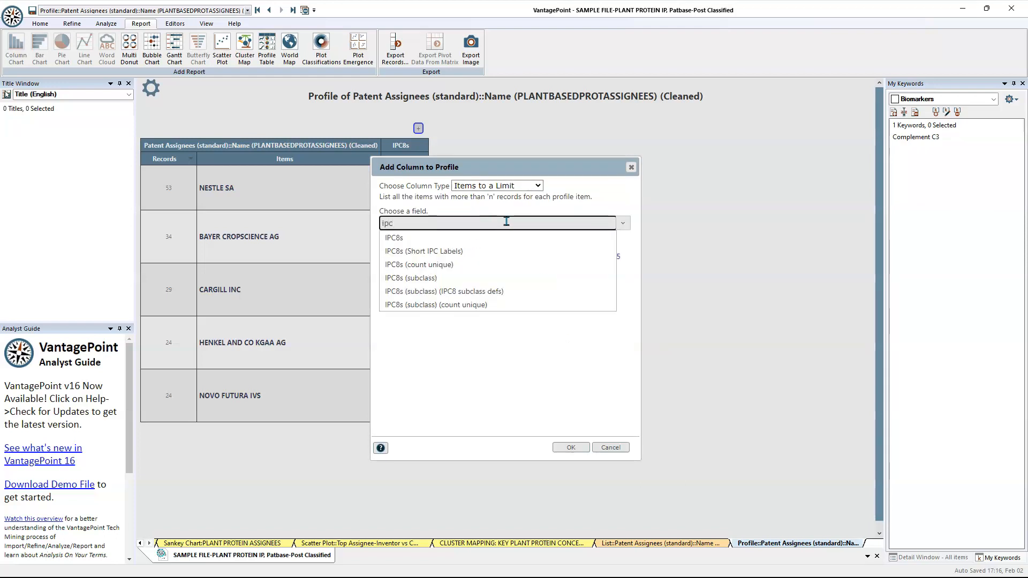
click(398, 241)
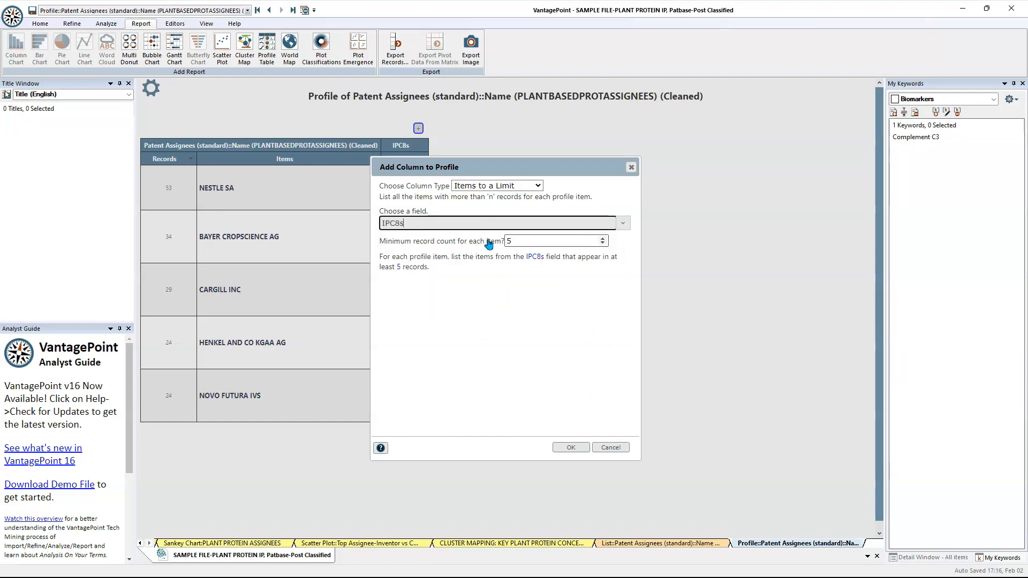
click(574, 449)
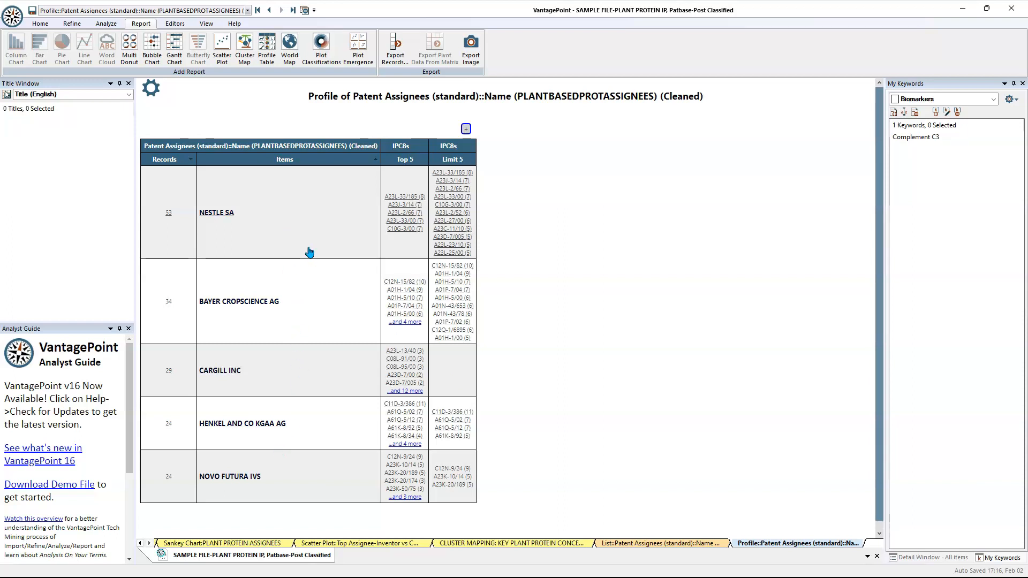
- Add a Unique Items column of 5 items from "IPC8s (subclass) (IPC8 subclass defs)" and select the A23F entry for NESTLE SA
click(465, 130)
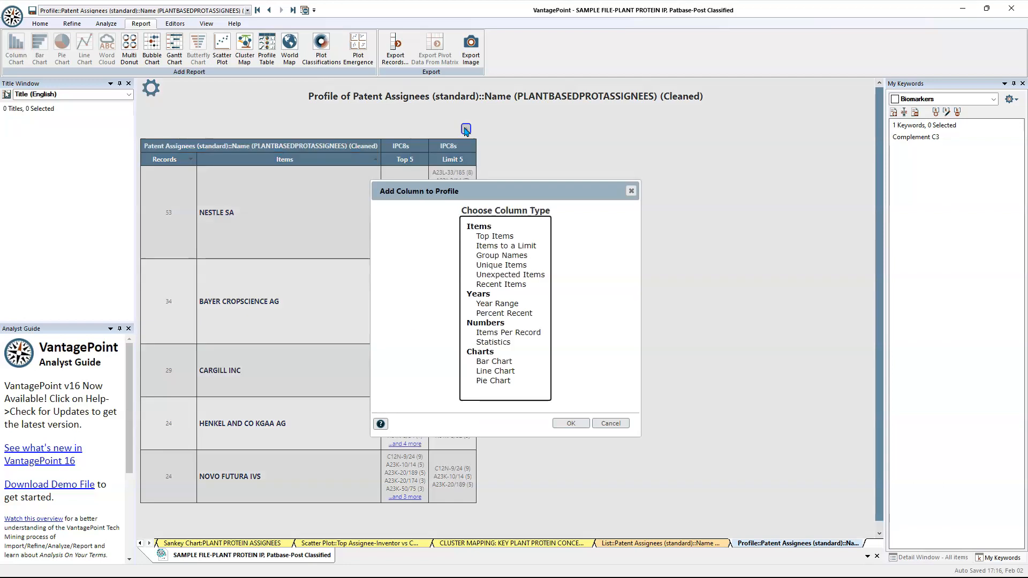
click(494, 265)
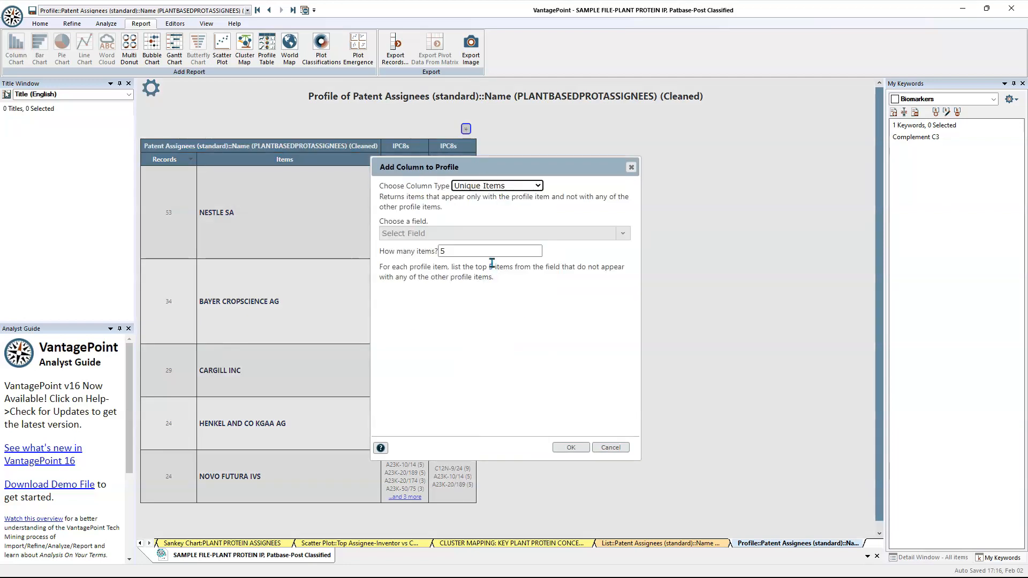
click(490, 233)
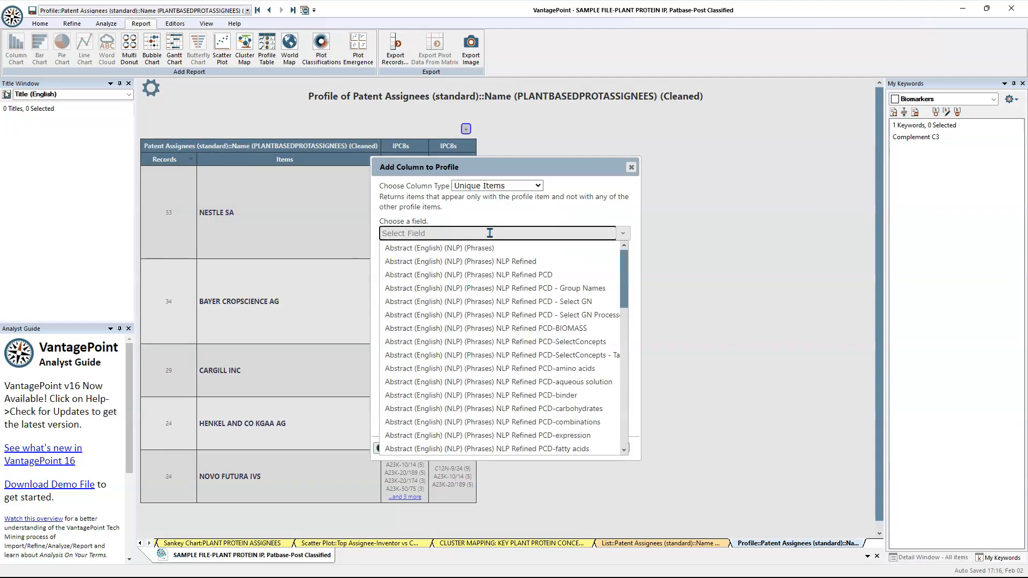
text(ipc)
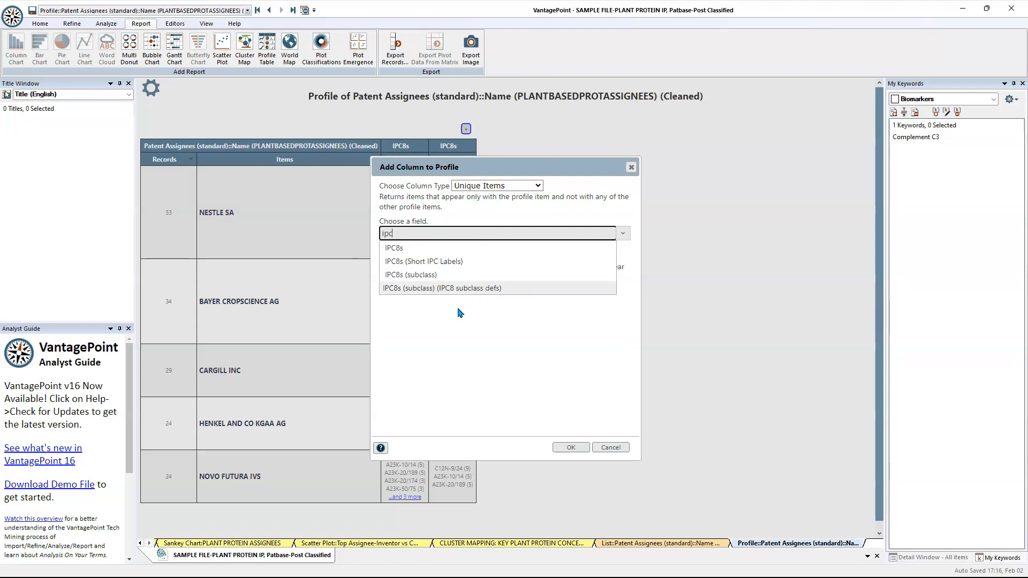
click(423, 291)
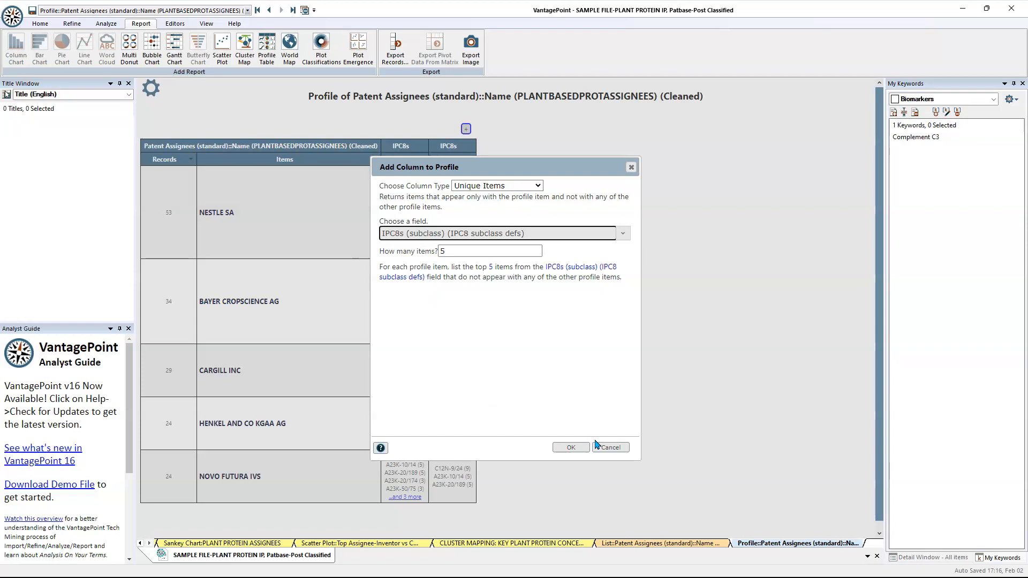
click(571, 447)
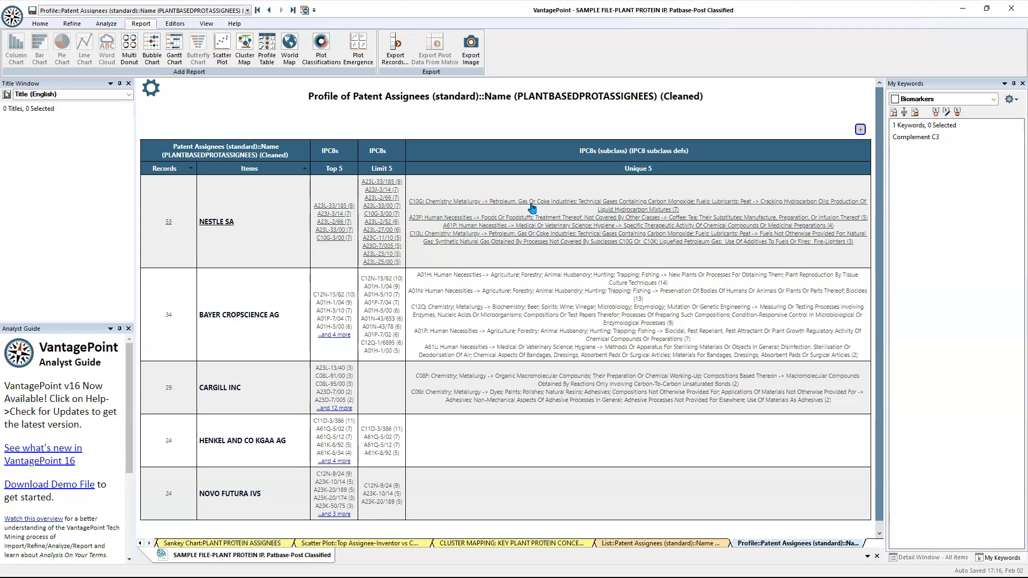
click(572, 219)
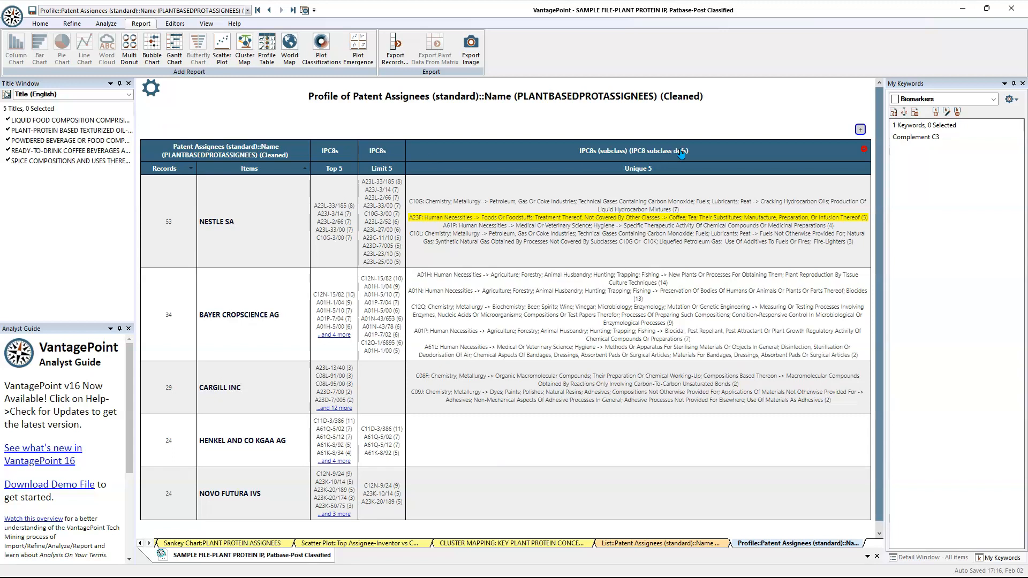
- Add a Percent Recent column based on Publication Year, covering the most recent 3 years in the dataset
click(860, 130)
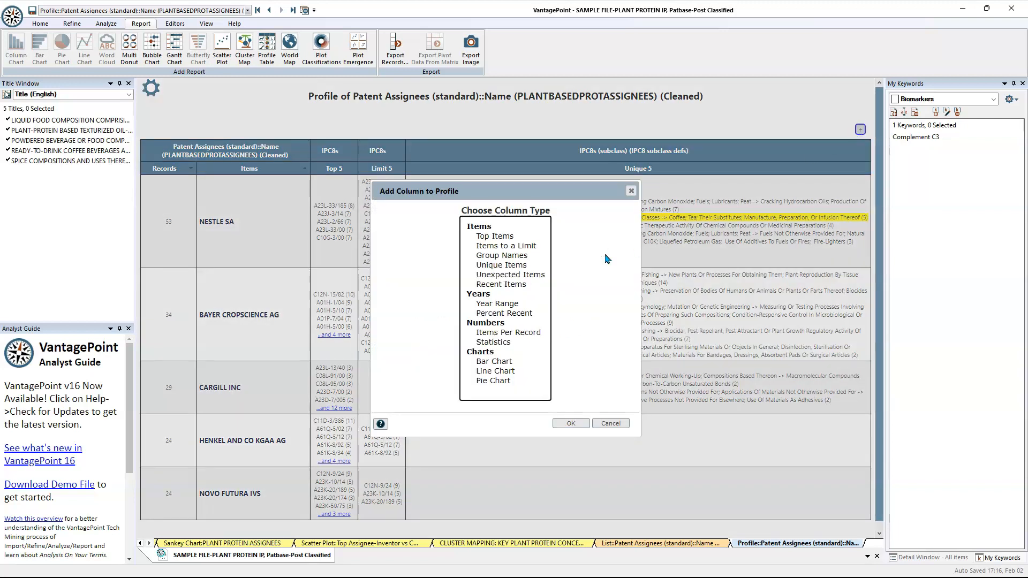
click(523, 314)
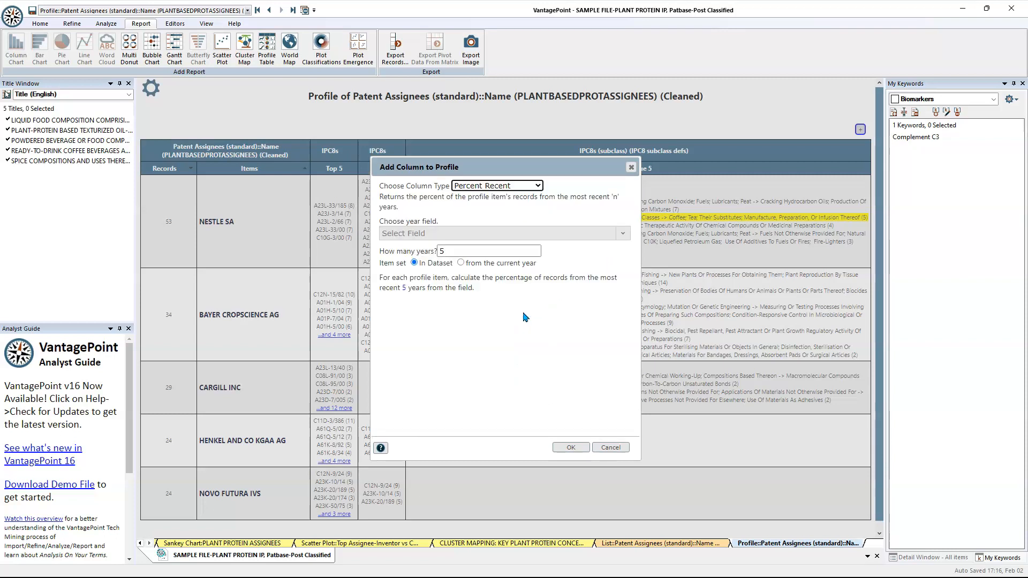
click(455, 251)
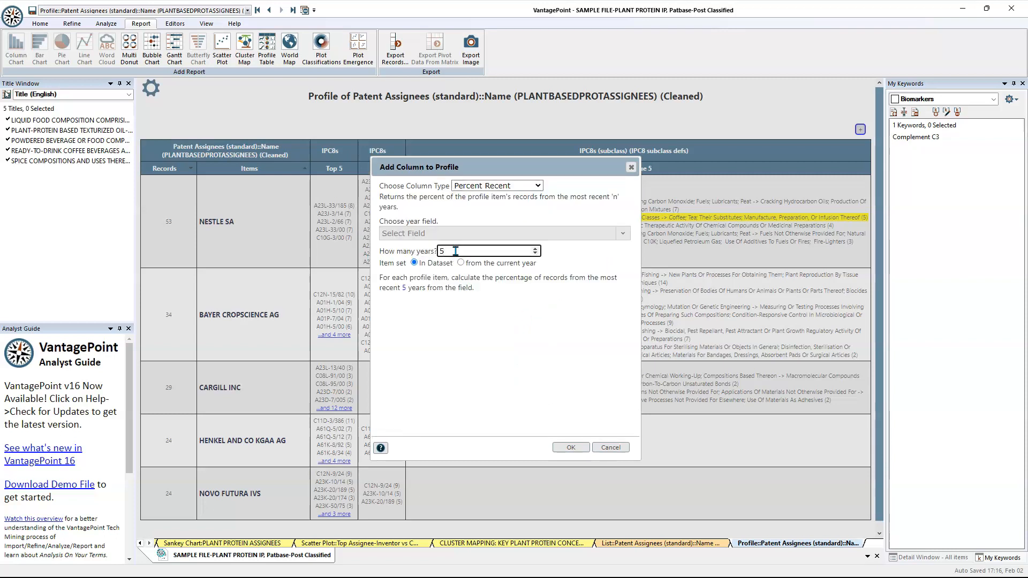
key(BackSpace)
click(451, 232)
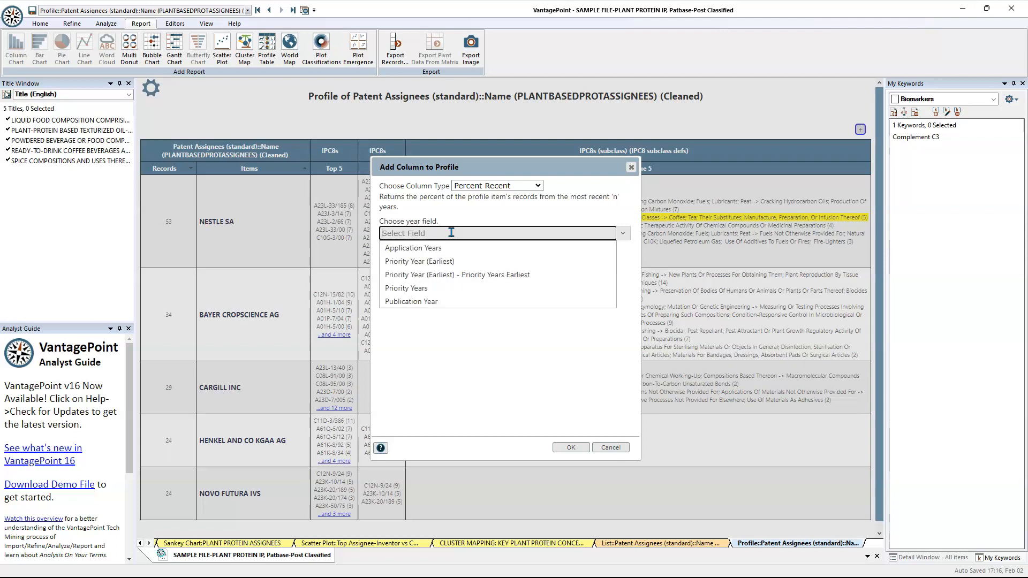
click(431, 302)
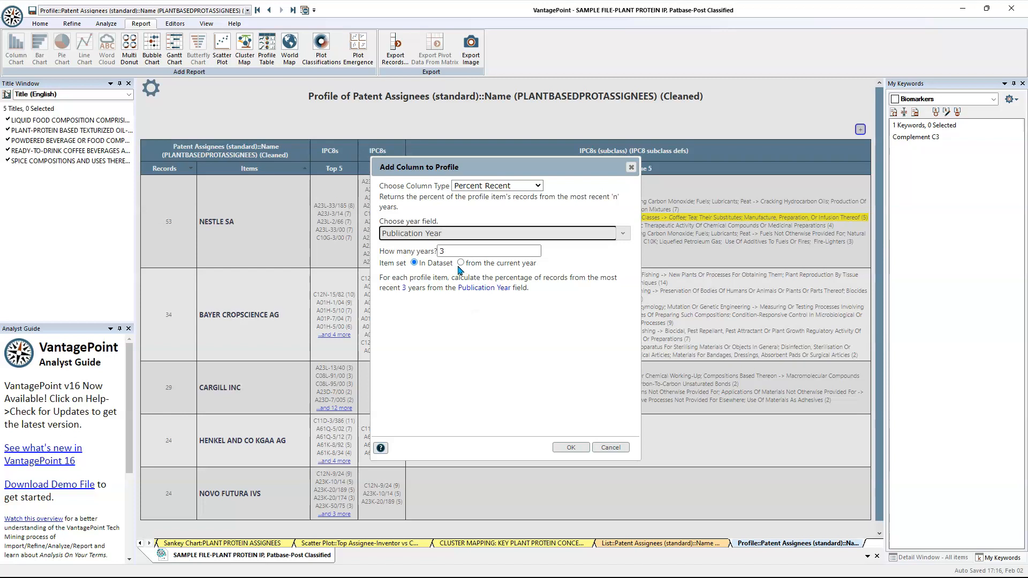
click(571, 447)
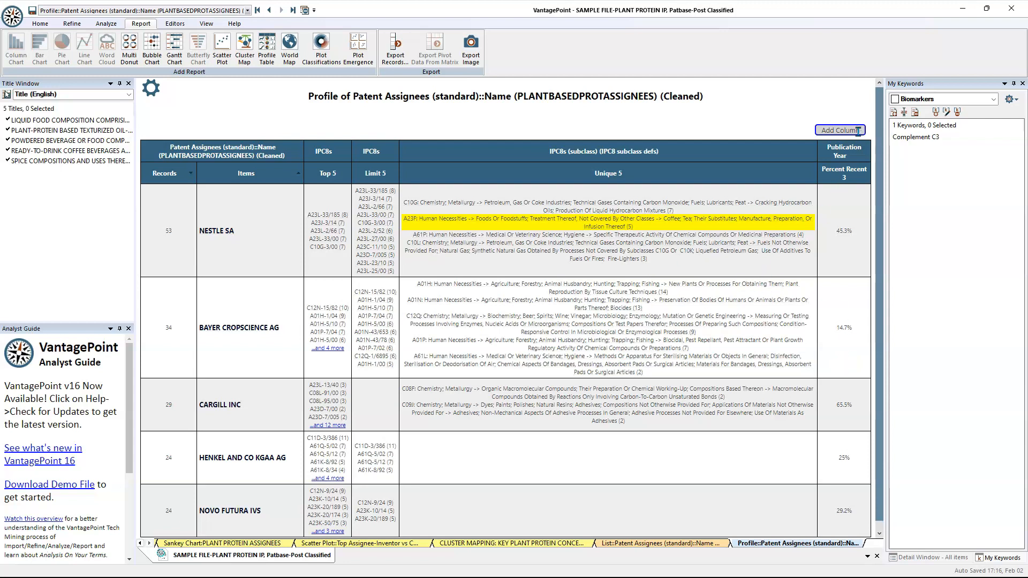
- Add an Items Per Record column showing the average items per record from the Inventors::Name (Cleaned) field
click(841, 130)
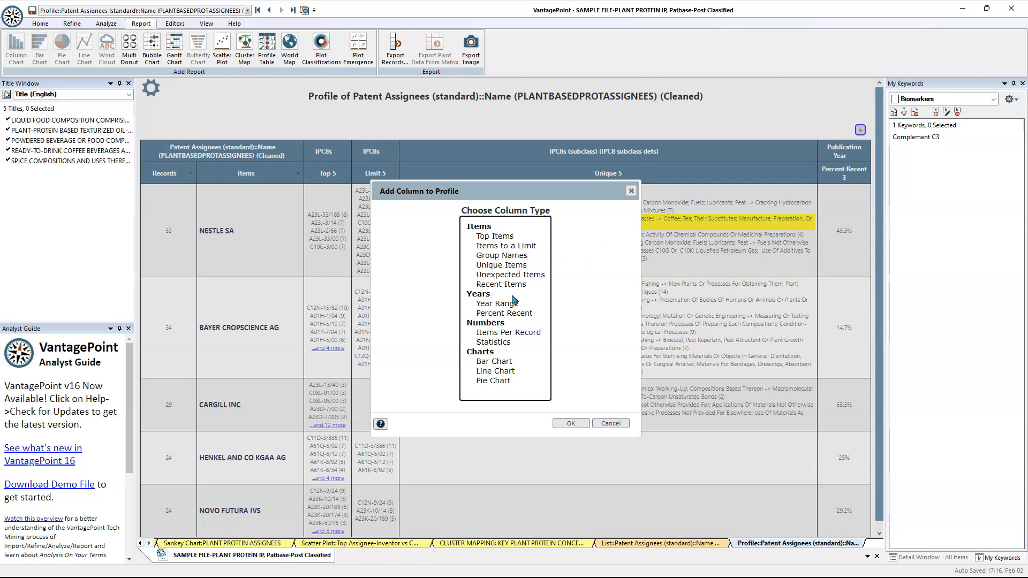
click(494, 334)
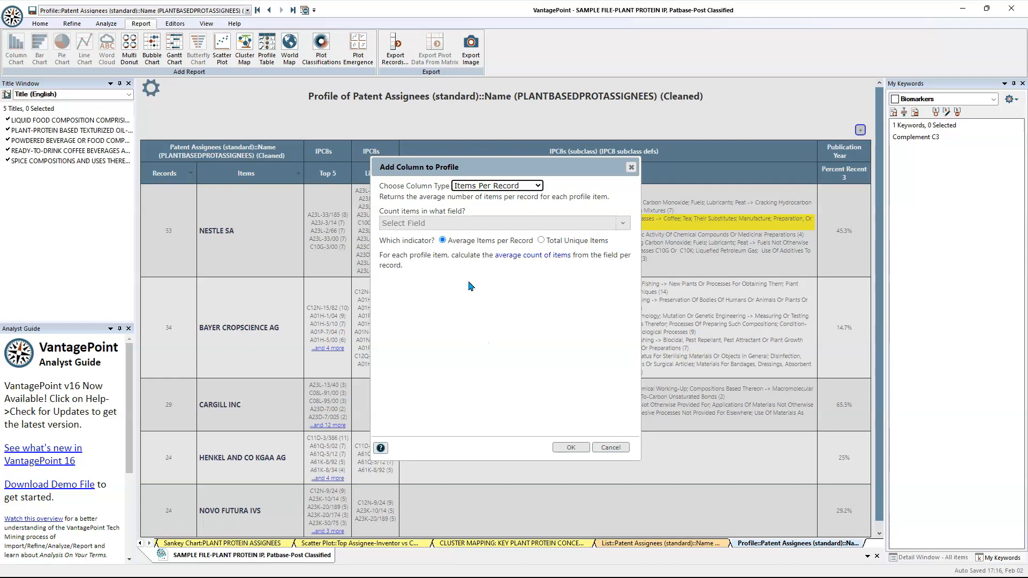
click(449, 223)
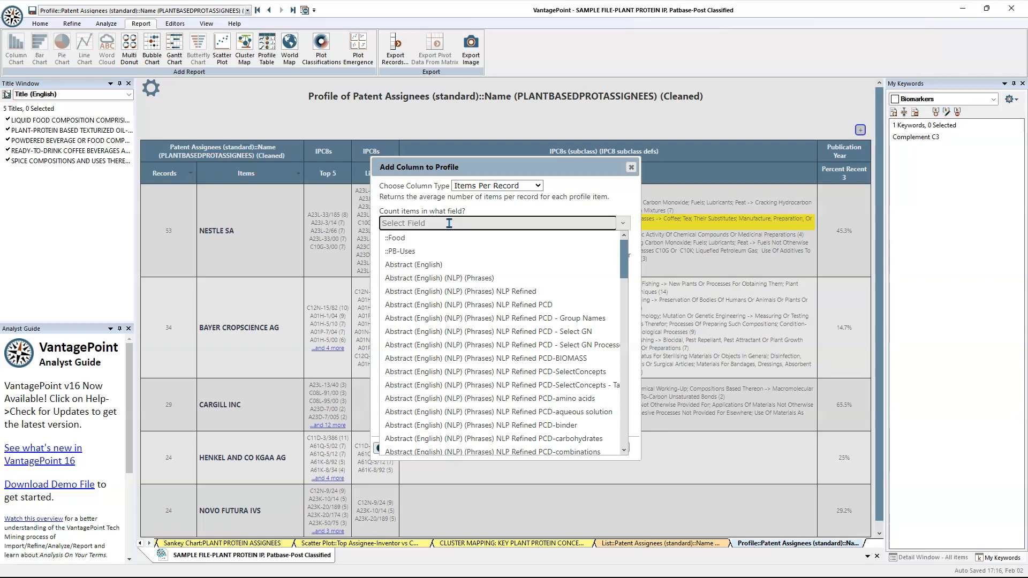
text(inv)
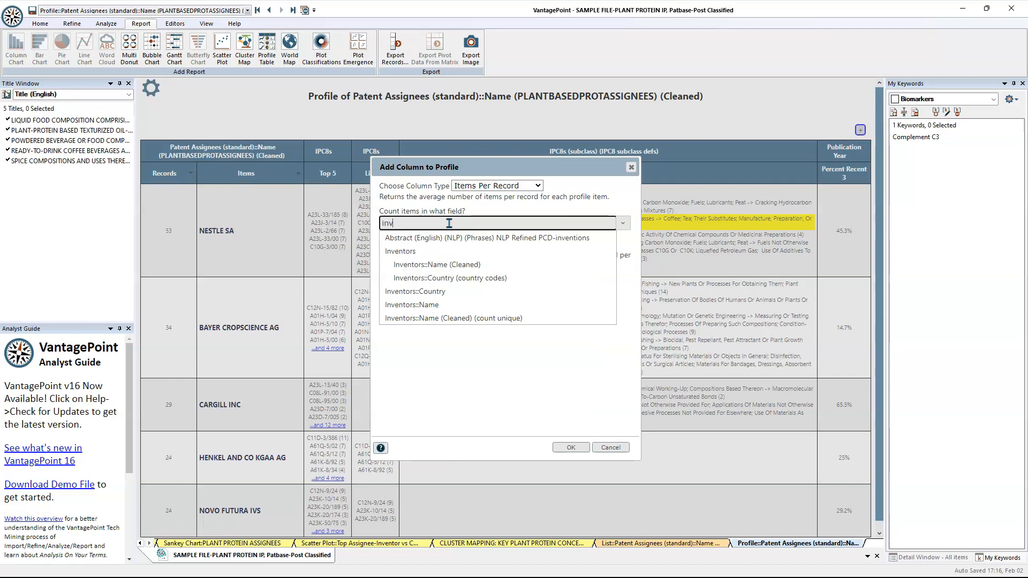
click(437, 265)
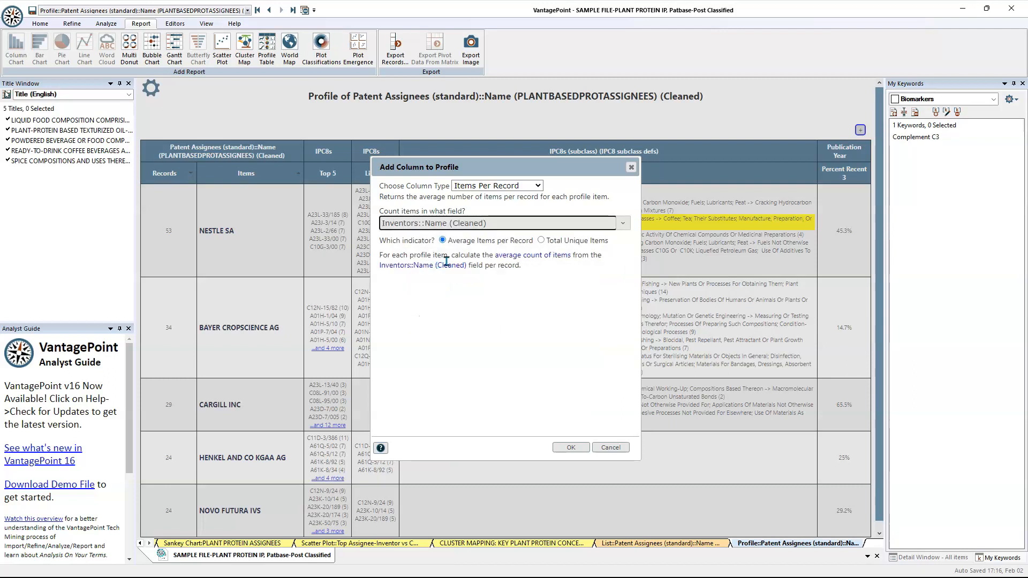
click(571, 447)
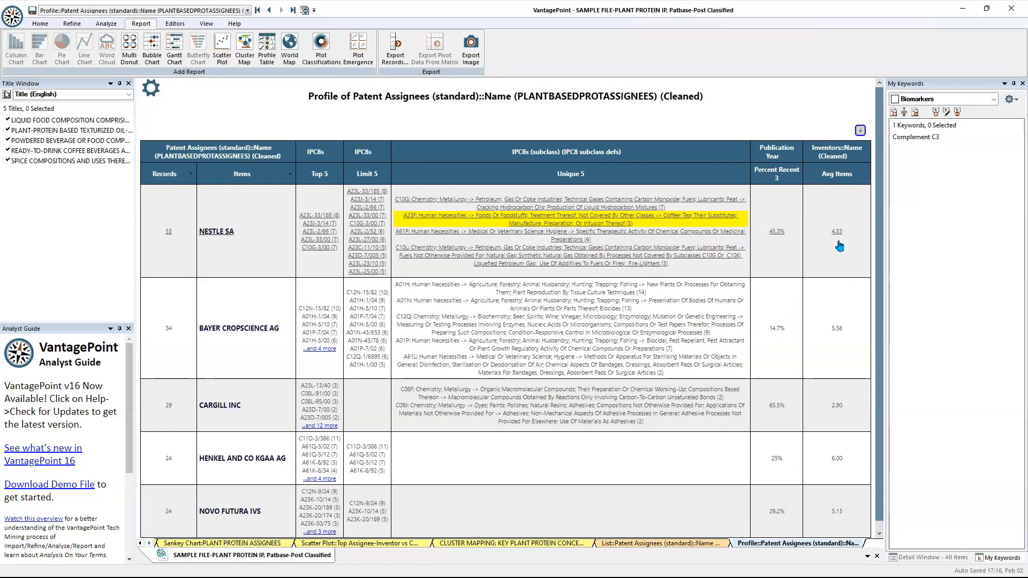
- Add a Pie Chart column of the dataset's top 5 items from the Publication Country field
scroll(839, 245, down, 1)
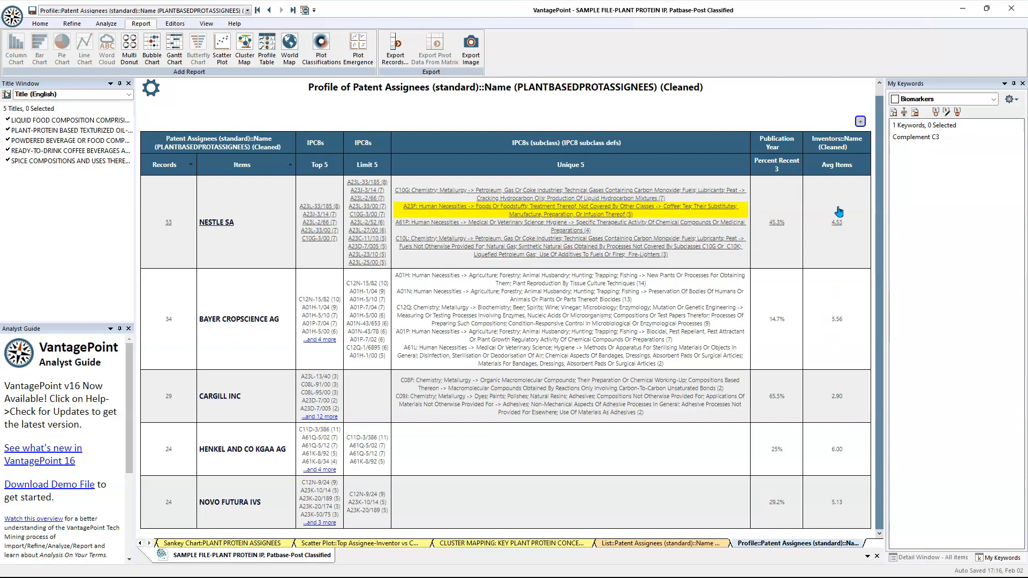
click(860, 122)
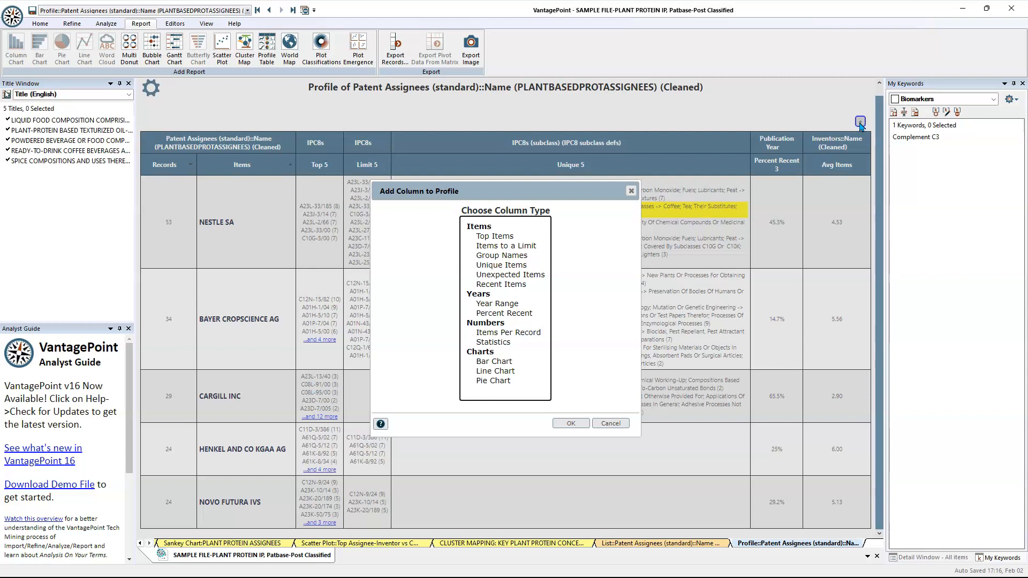
click(487, 380)
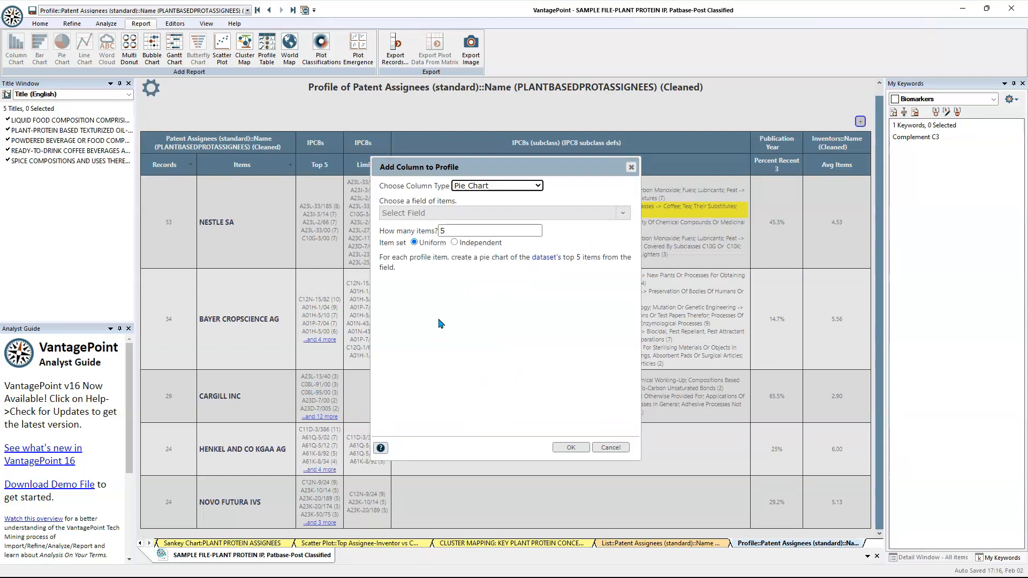
click(454, 212)
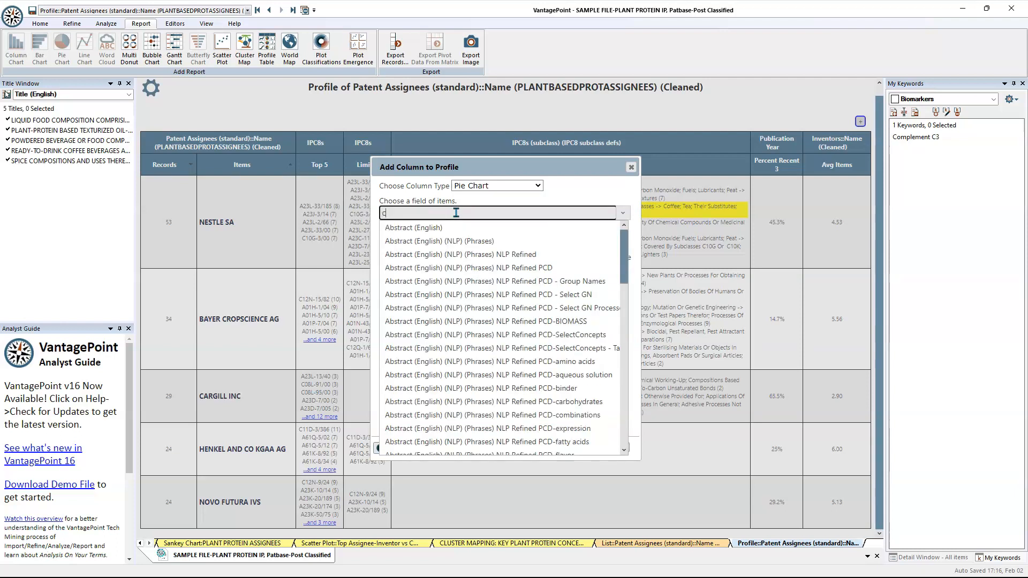
text(coun)
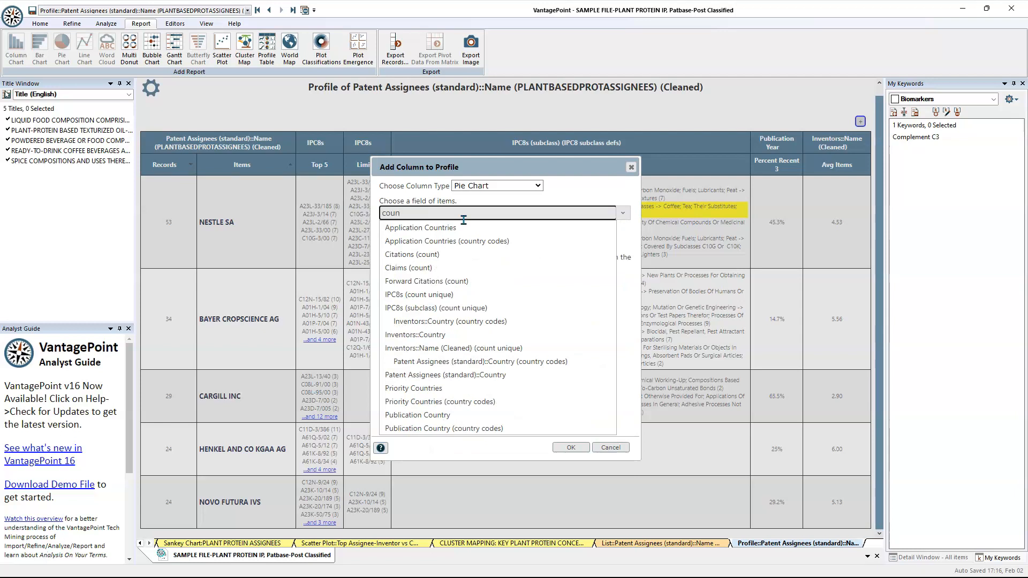
click(423, 416)
key(Return)
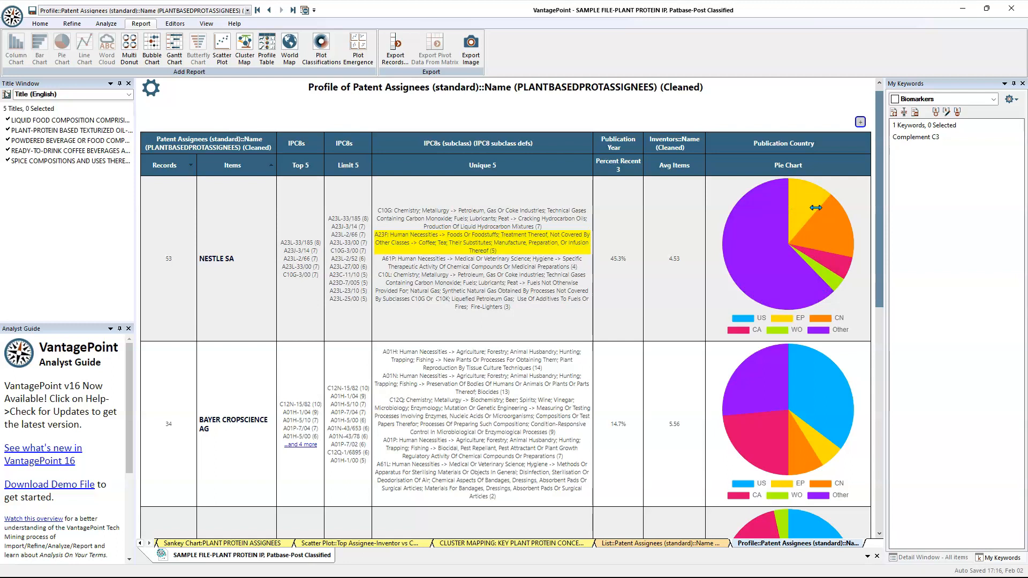
mouse_move(823, 270)
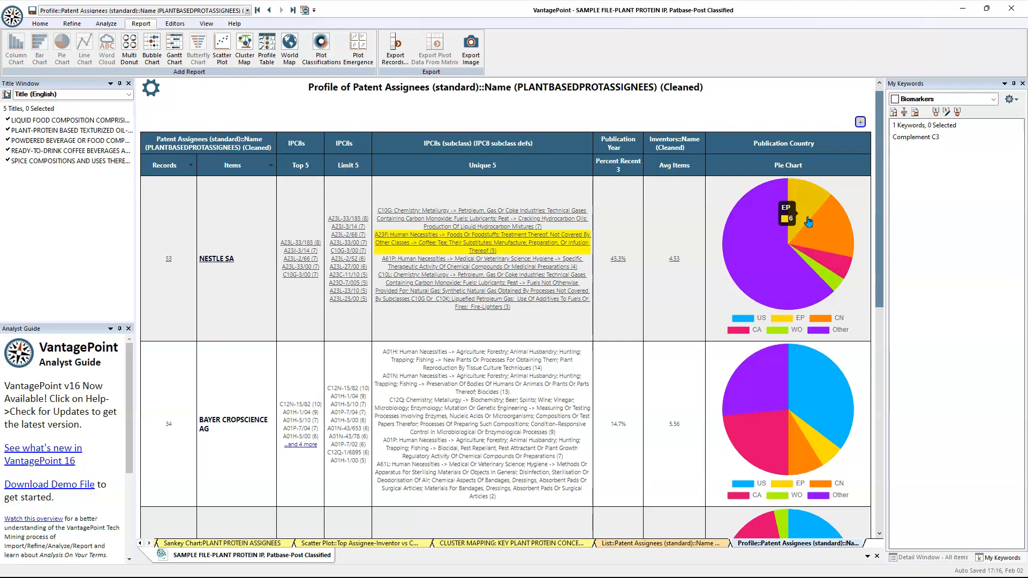
scroll(805, 205, up, 1)
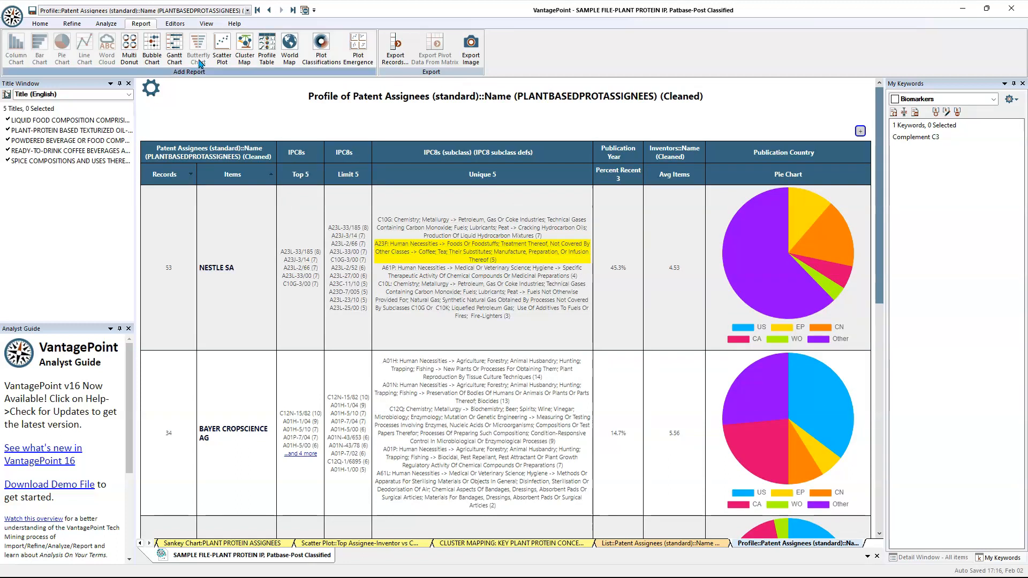
- Create a new profile table from the Target Concepts group of the "Abstract (English) (NLP) (Phrases) NLP Refined PCD-SelectConcepts" field
click(266, 45)
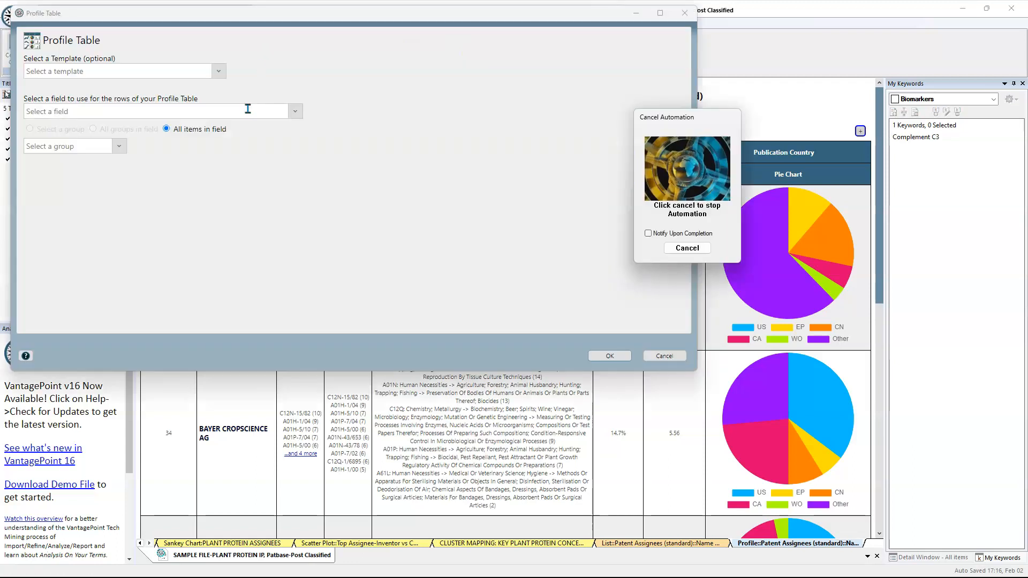
click(235, 112)
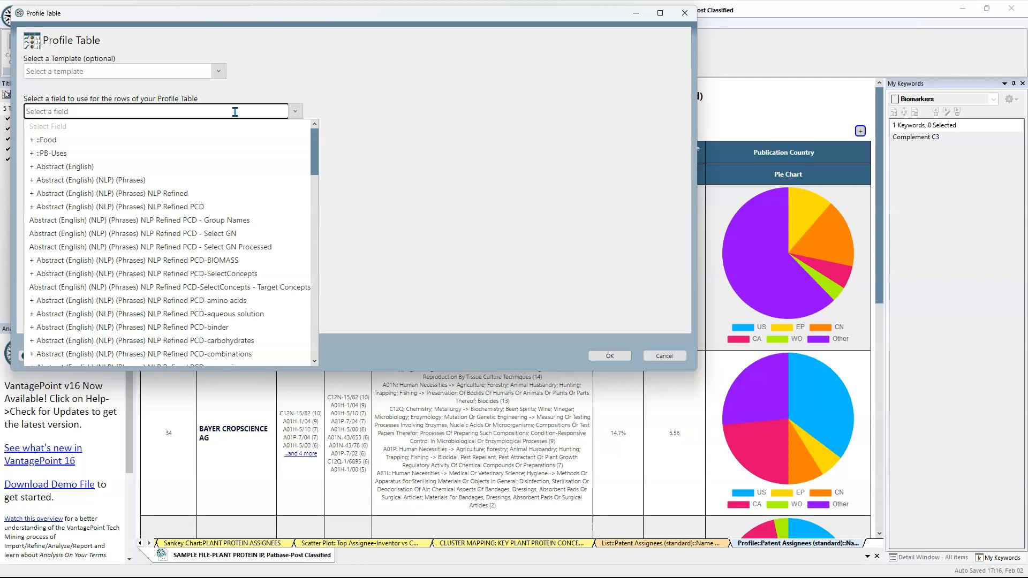
click(176, 274)
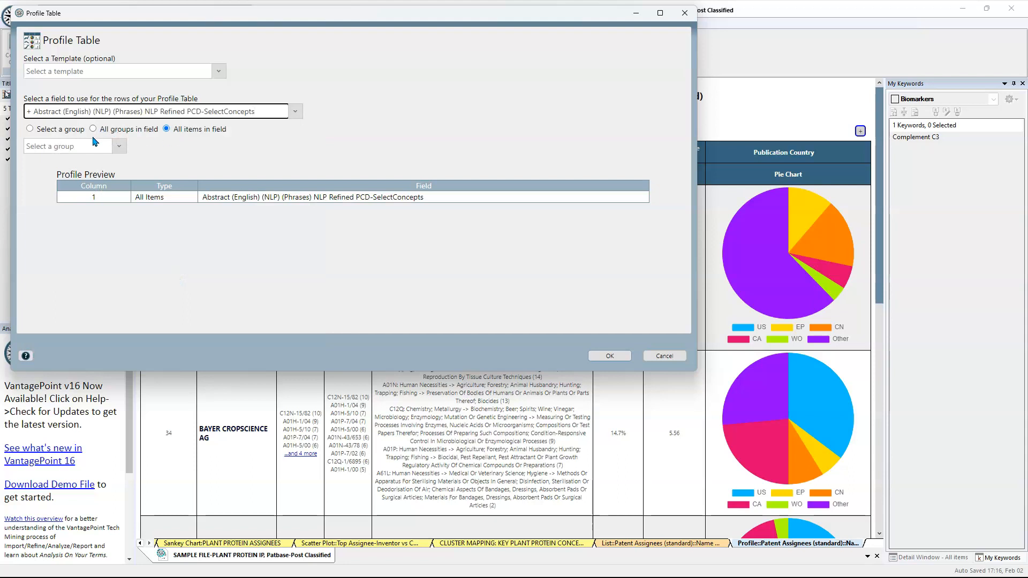
click(30, 129)
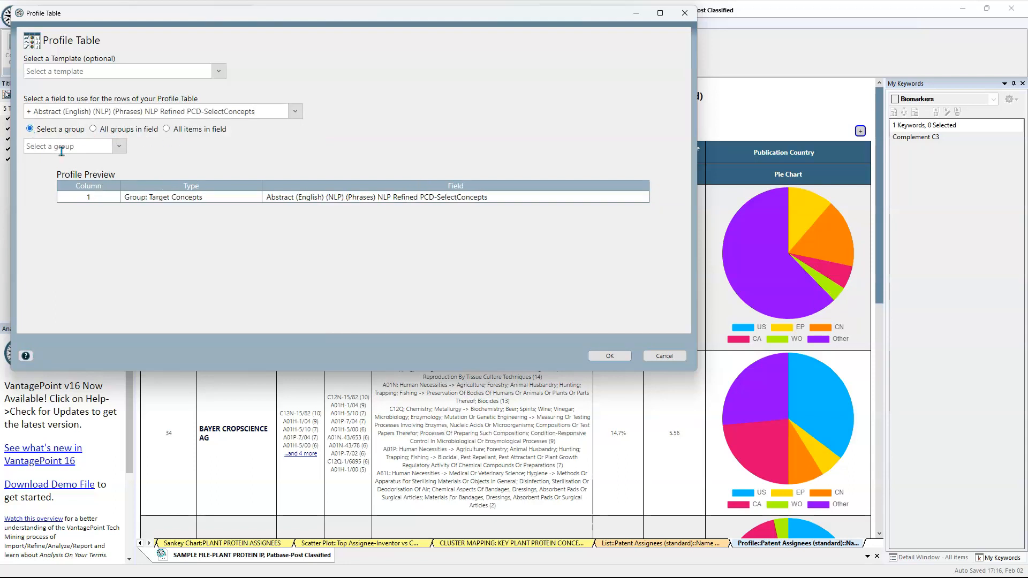
click(119, 147)
click(52, 167)
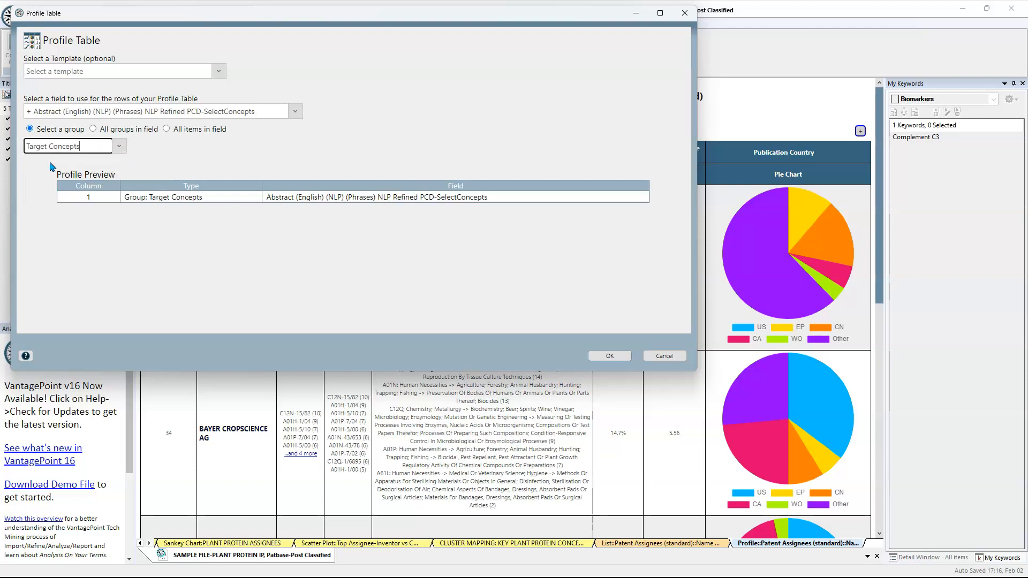
click(609, 356)
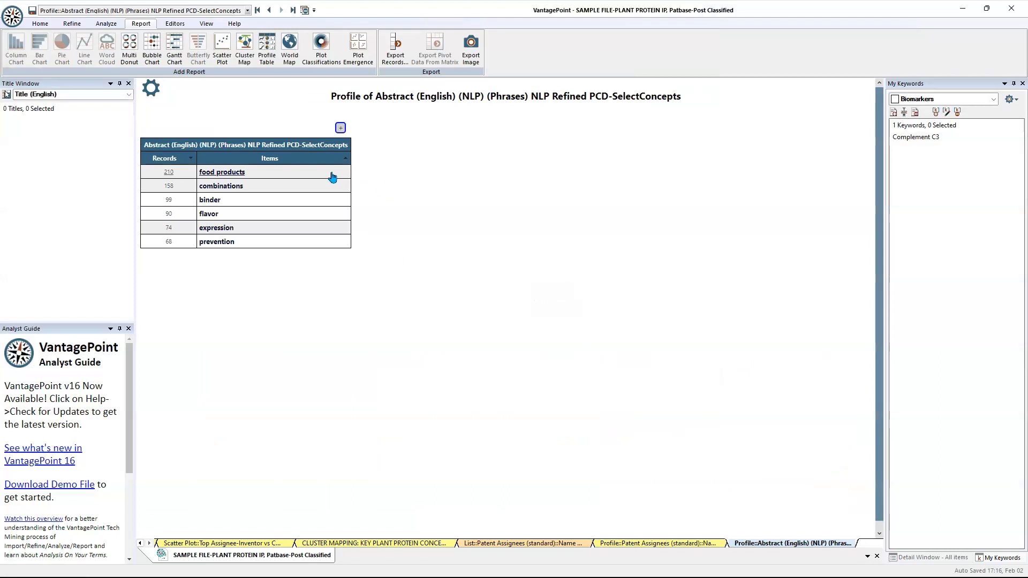
- Add a Line Chart column based on Publication Year with 5 items and a uniform item set
click(342, 130)
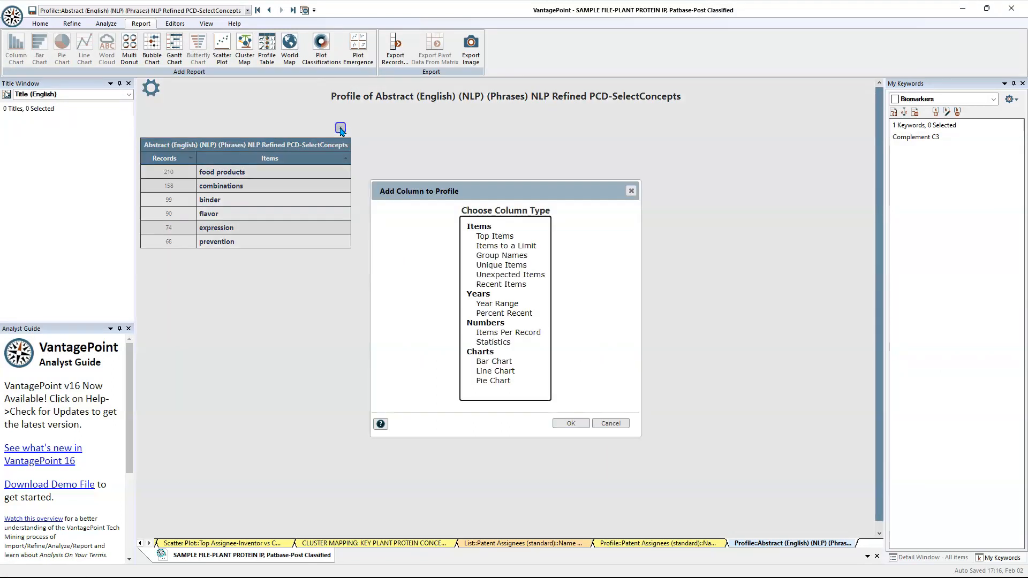
click(475, 375)
click(444, 231)
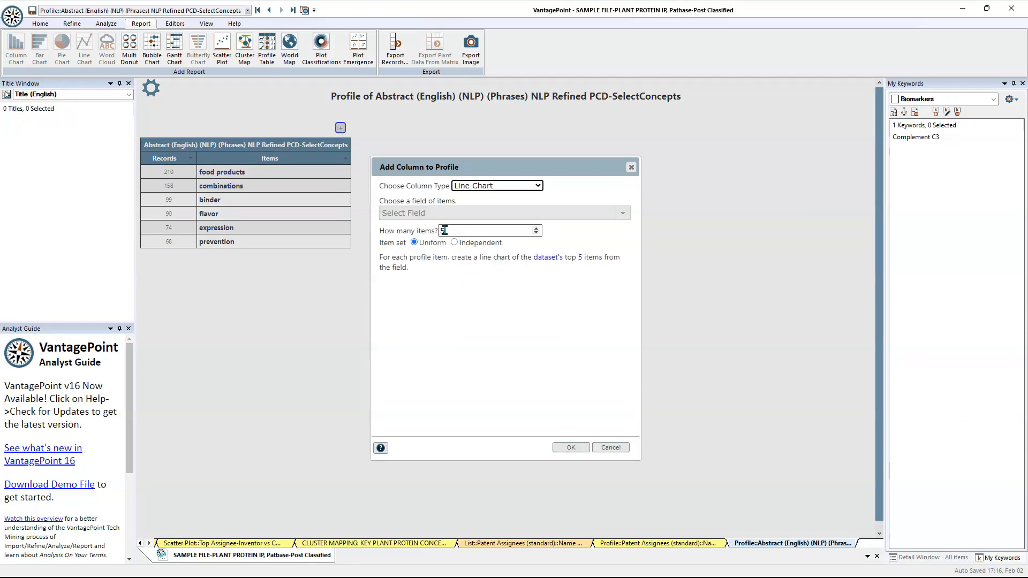
click(441, 213)
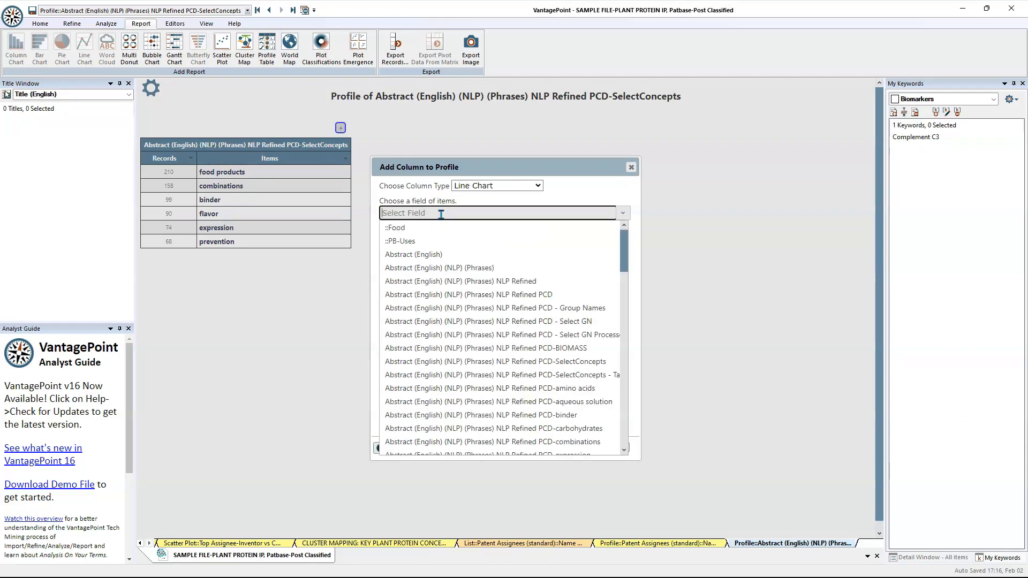
text(year)
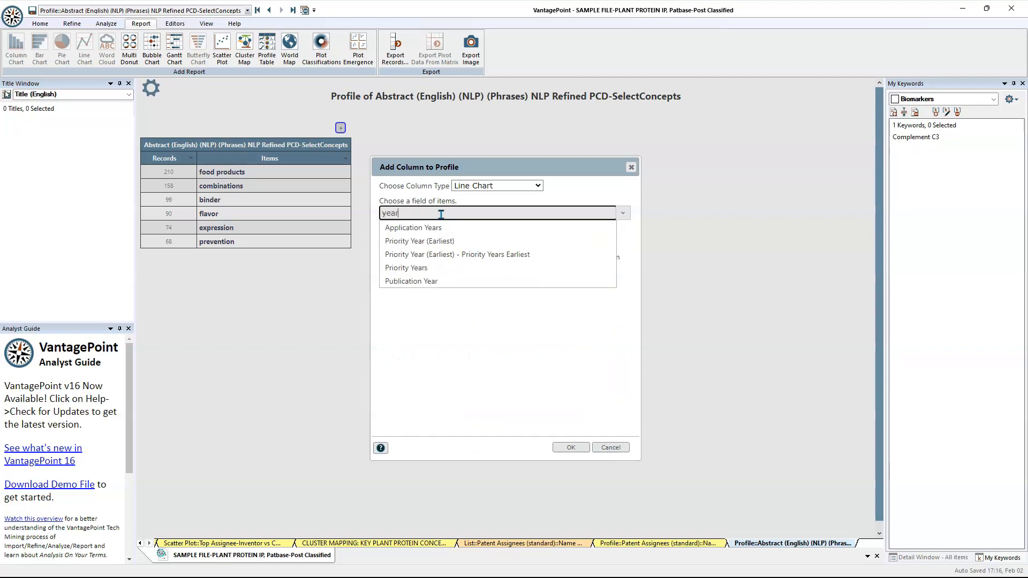
click(420, 282)
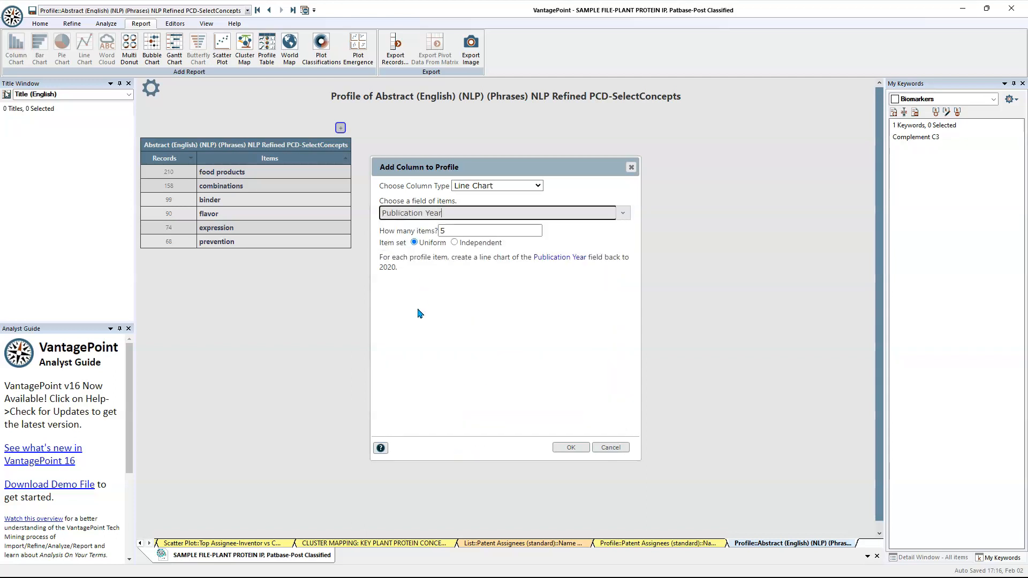
click(569, 446)
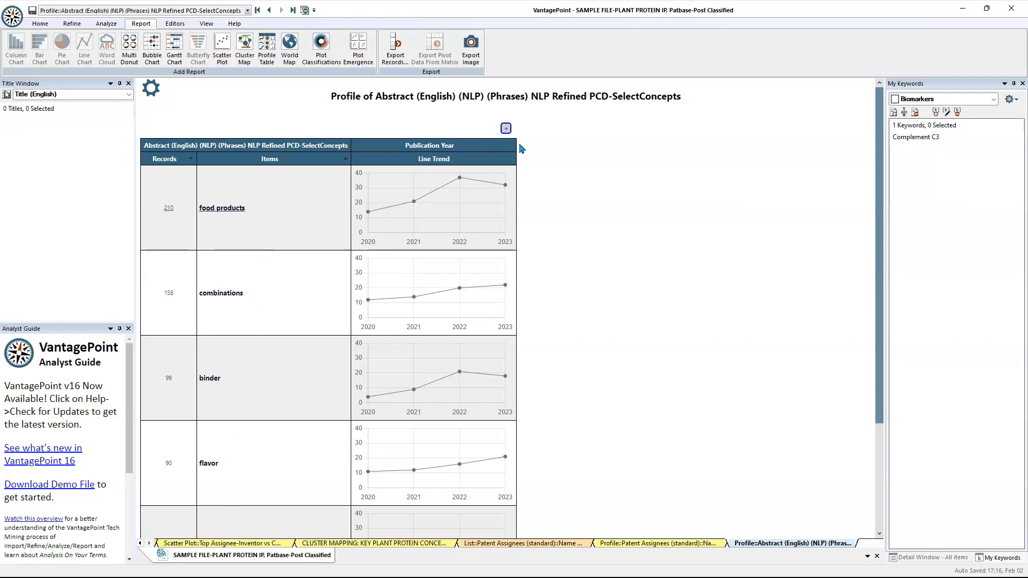
- Add a Top Items column of 5 items from "Abstract (English) (NLP) (Phrases) NLP Refined PCD-SelectConcepts - Target Concepts" and review its rows
click(506, 128)
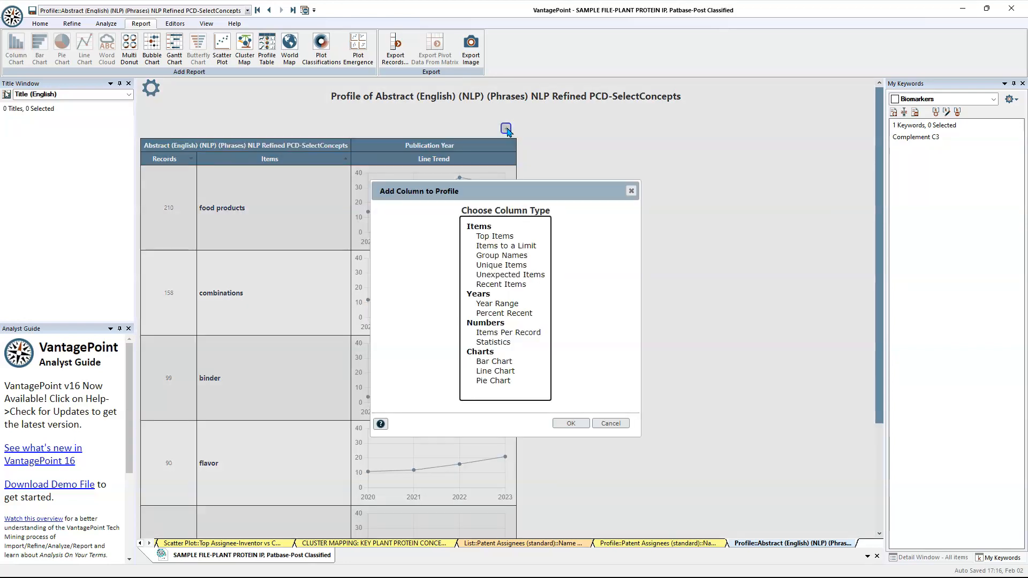
click(506, 237)
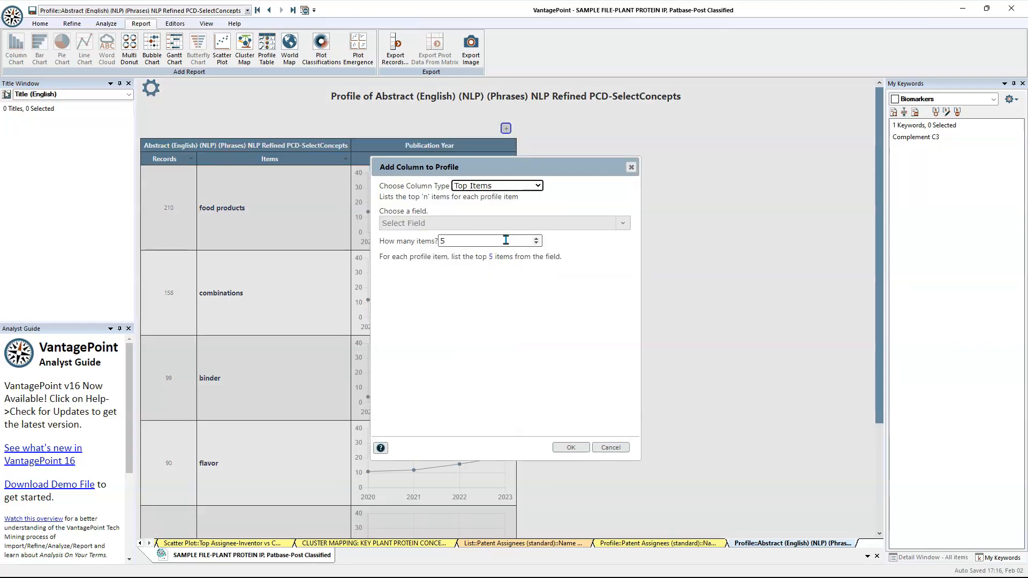
click(507, 223)
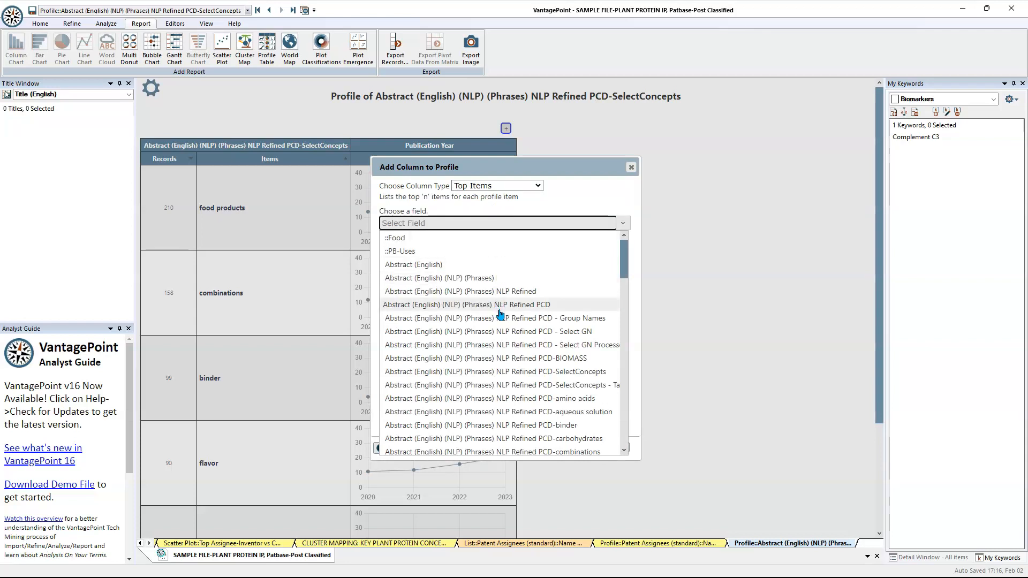
click(501, 386)
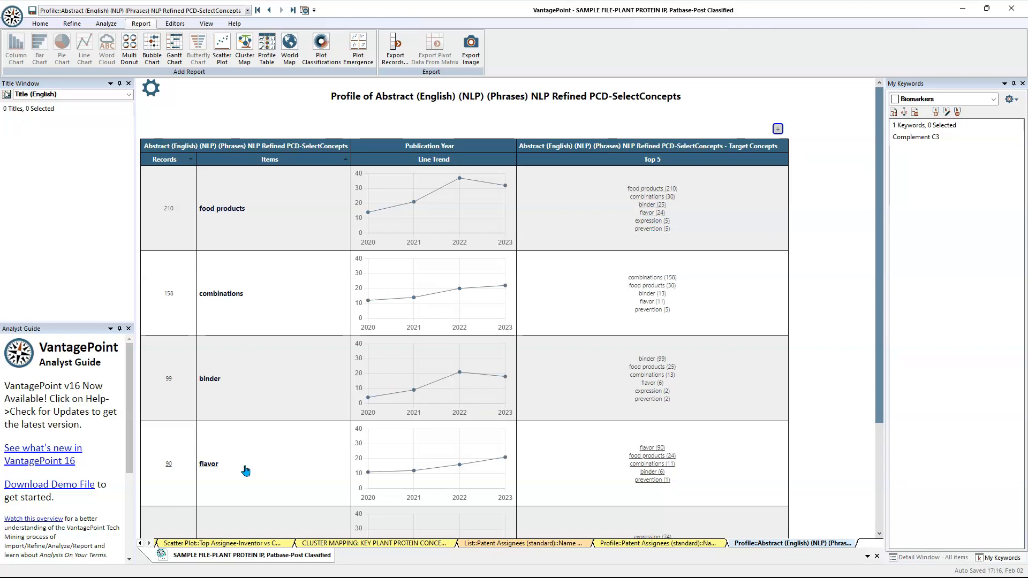
scroll(247, 470, down, 2)
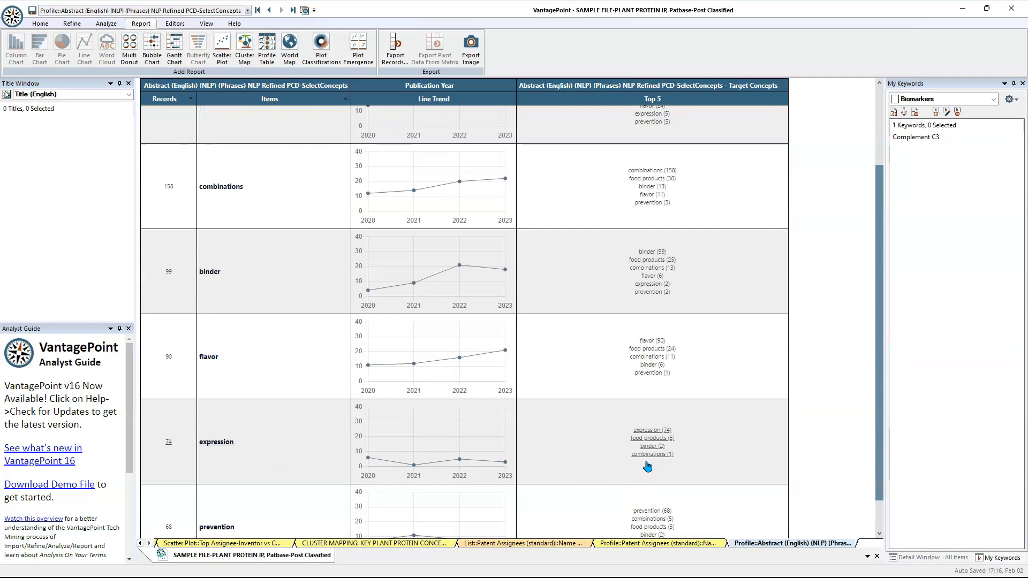
scroll(645, 469, down, 1)
scroll(643, 469, up, 4)
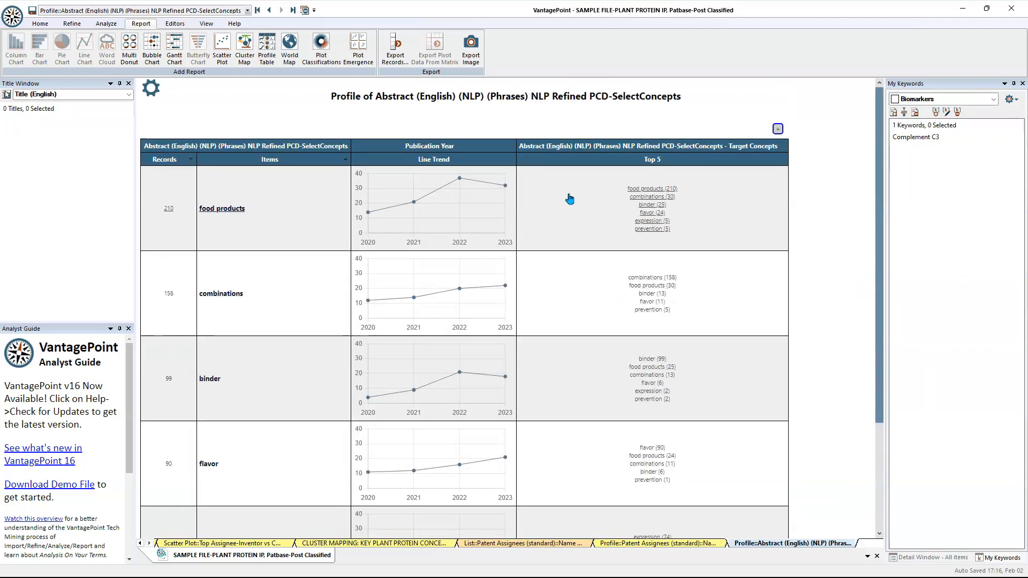
- Add a Pie Chart column of the dataset's top 5 items from the Priority Countries field
click(777, 129)
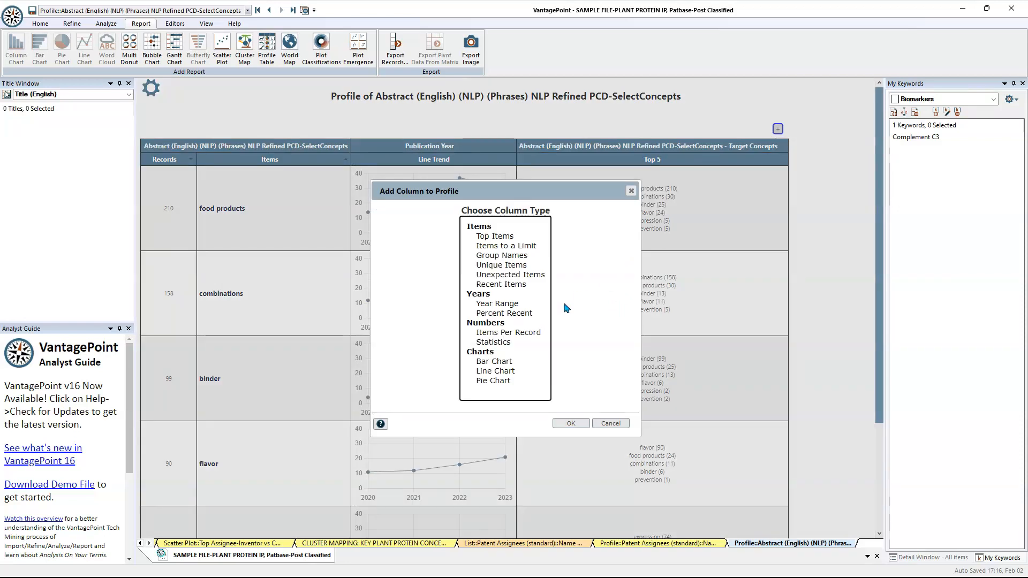
click(488, 381)
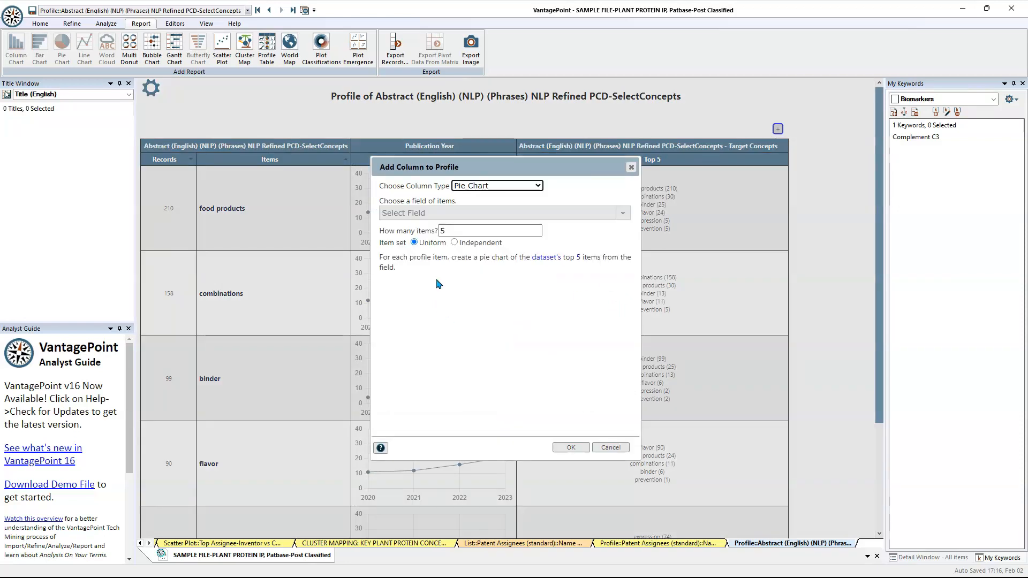
click(442, 212)
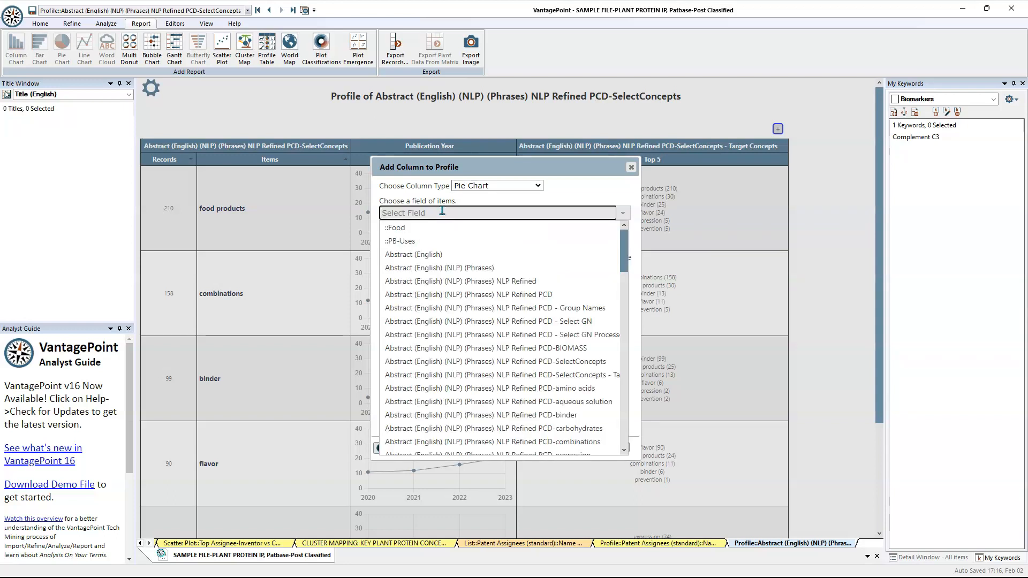
text(count)
click(411, 390)
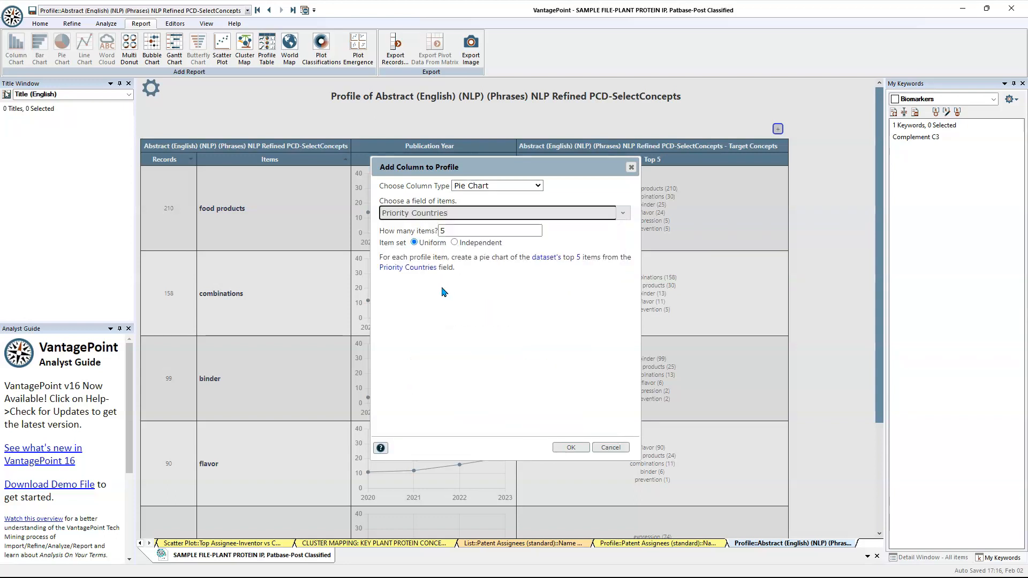
click(569, 448)
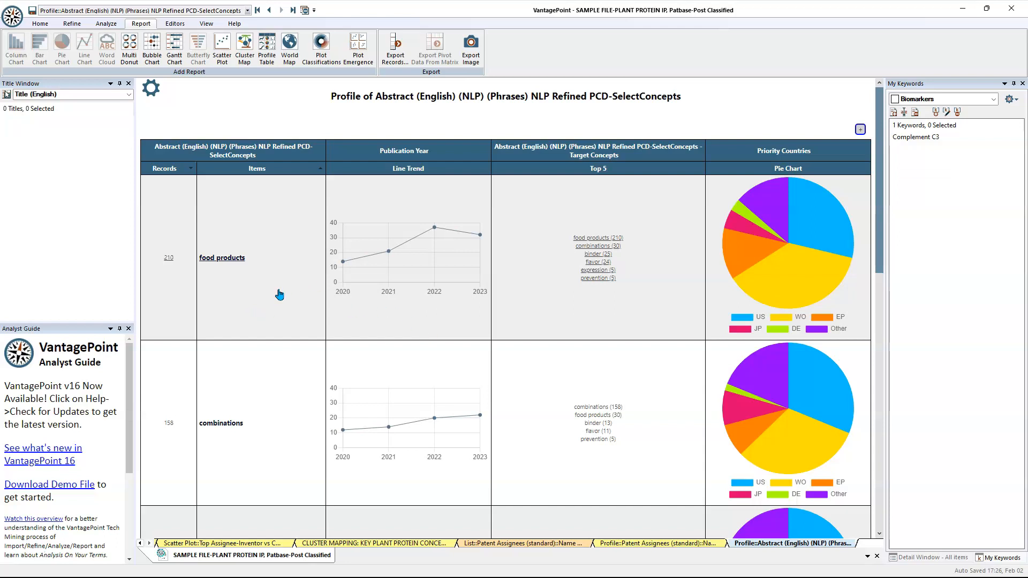
- Save the current concept profile as a new template named "Technology 2"
click(151, 88)
click(299, 263)
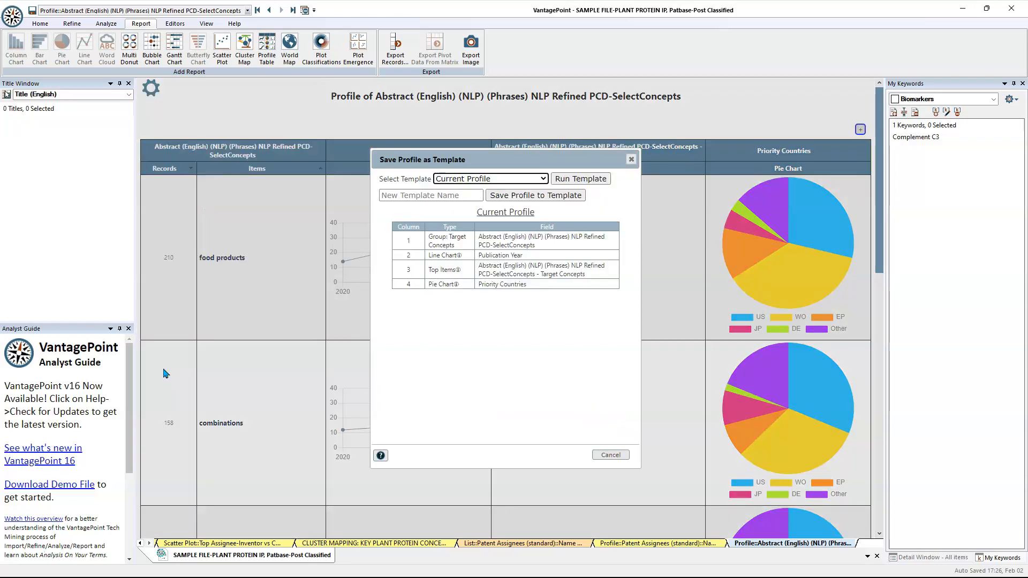
click(438, 194)
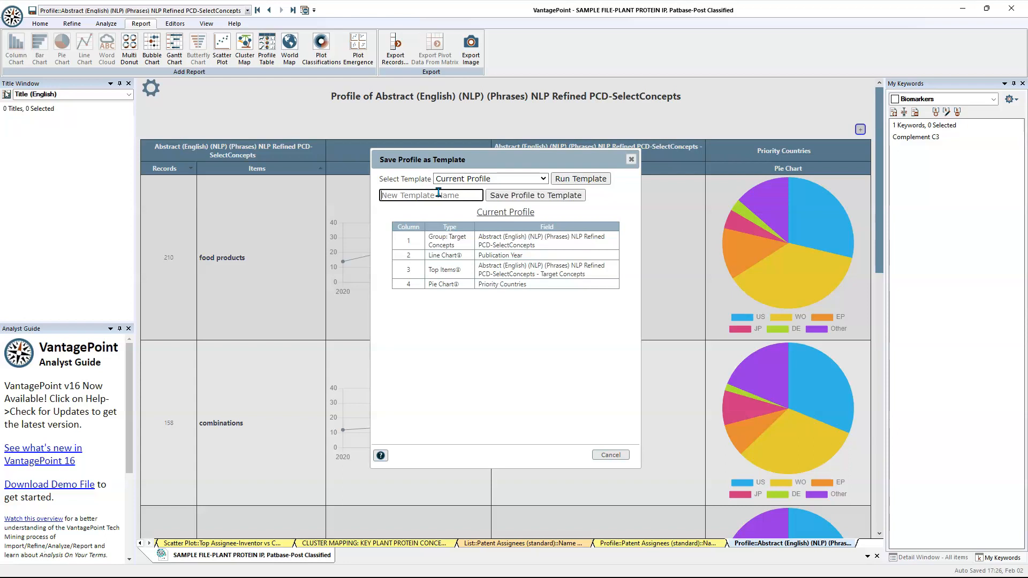
text(Technology 2)
click(559, 198)
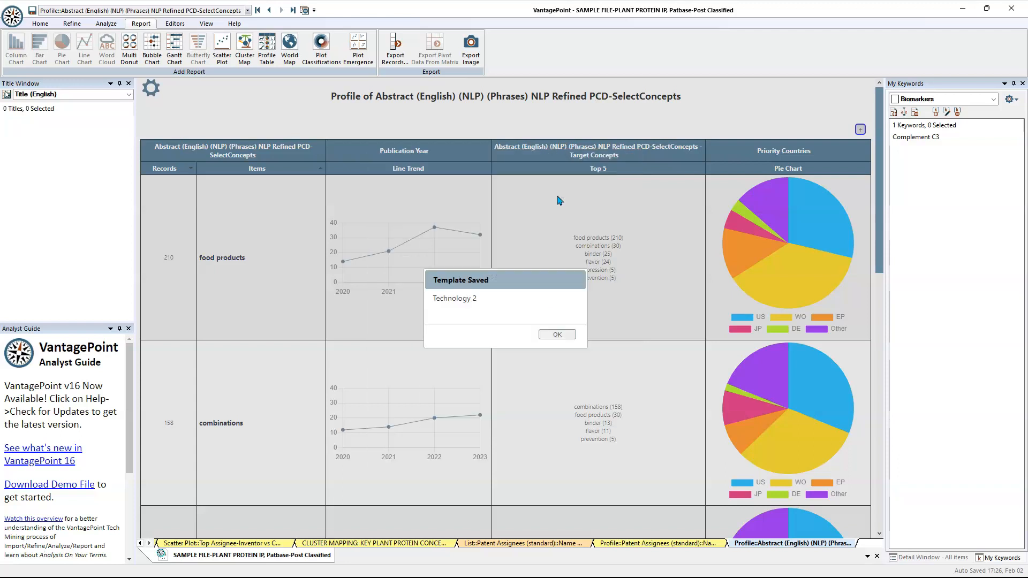
click(559, 334)
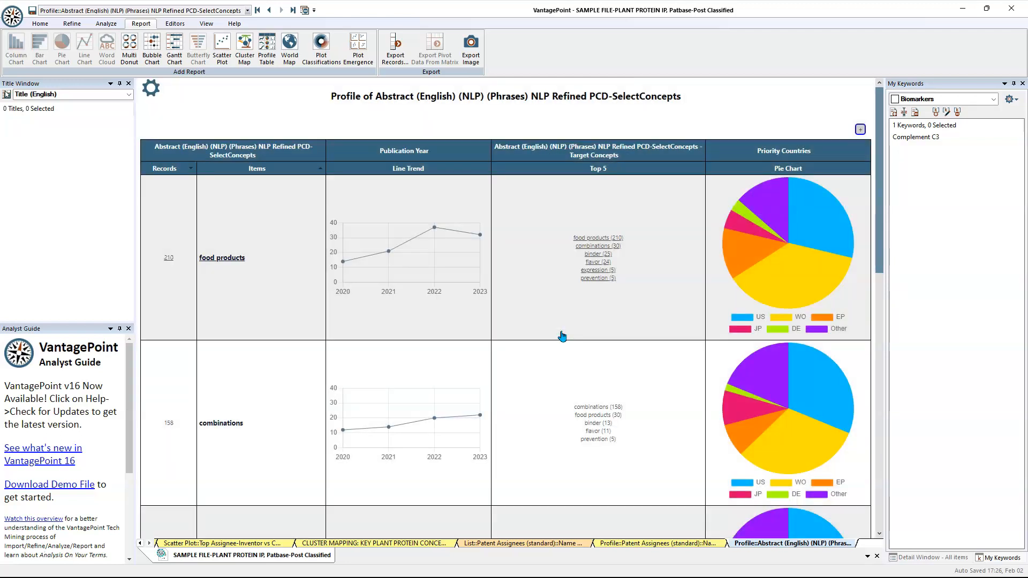
- Run the saved "Technology 2" template on the concept profile, replacing the existing profile
click(149, 90)
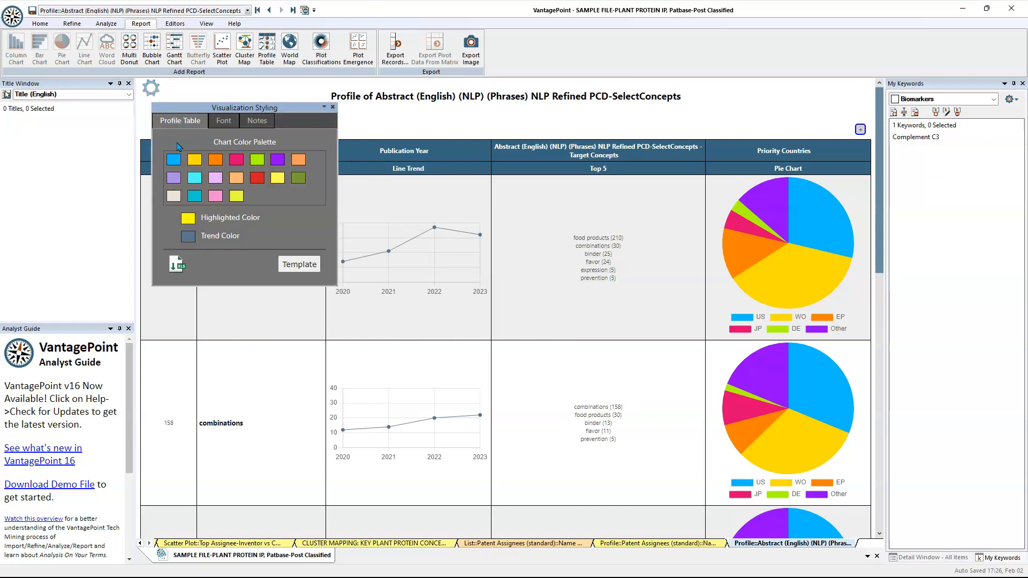
click(300, 264)
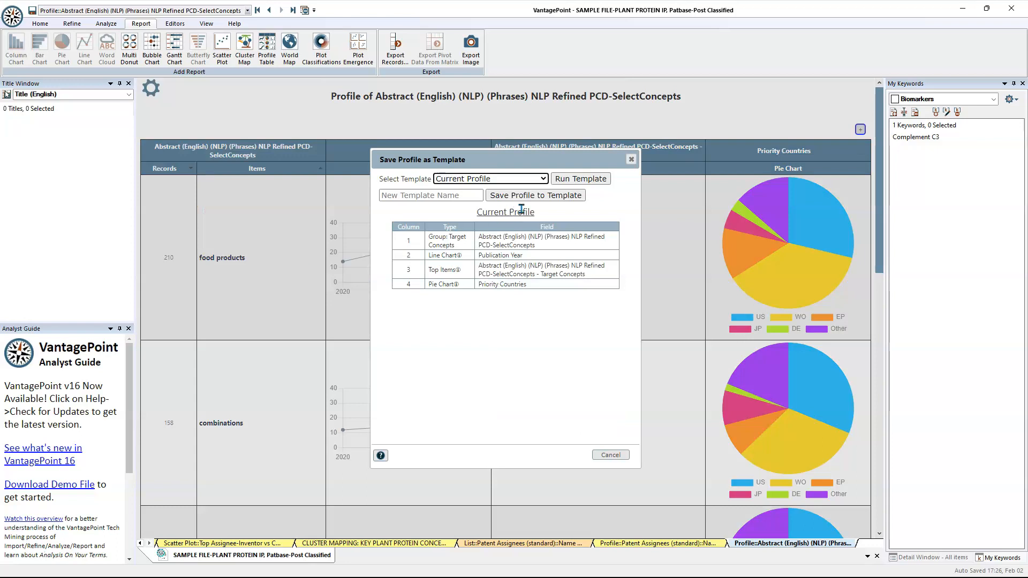
click(542, 182)
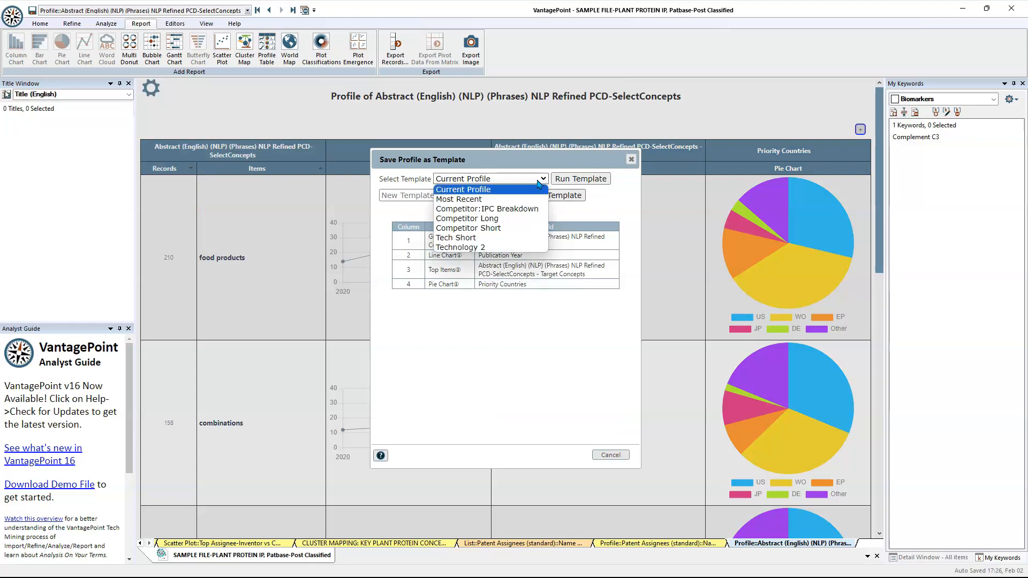
click(474, 248)
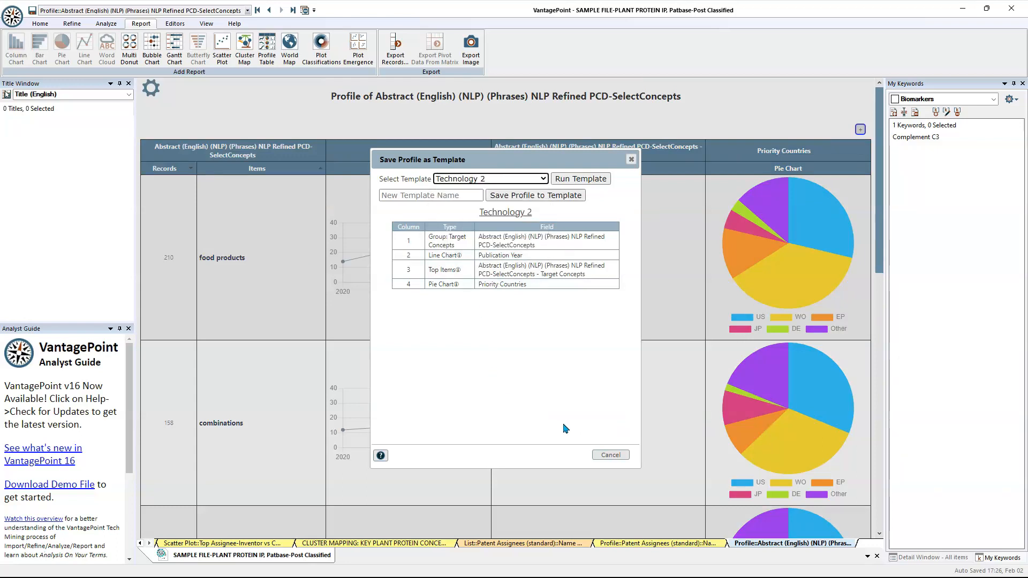
click(584, 180)
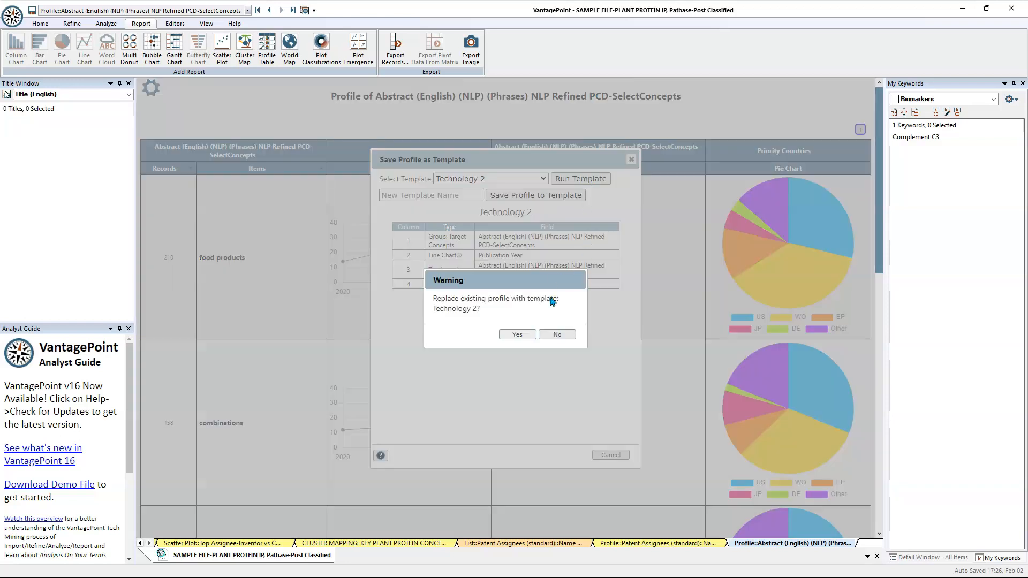
click(515, 336)
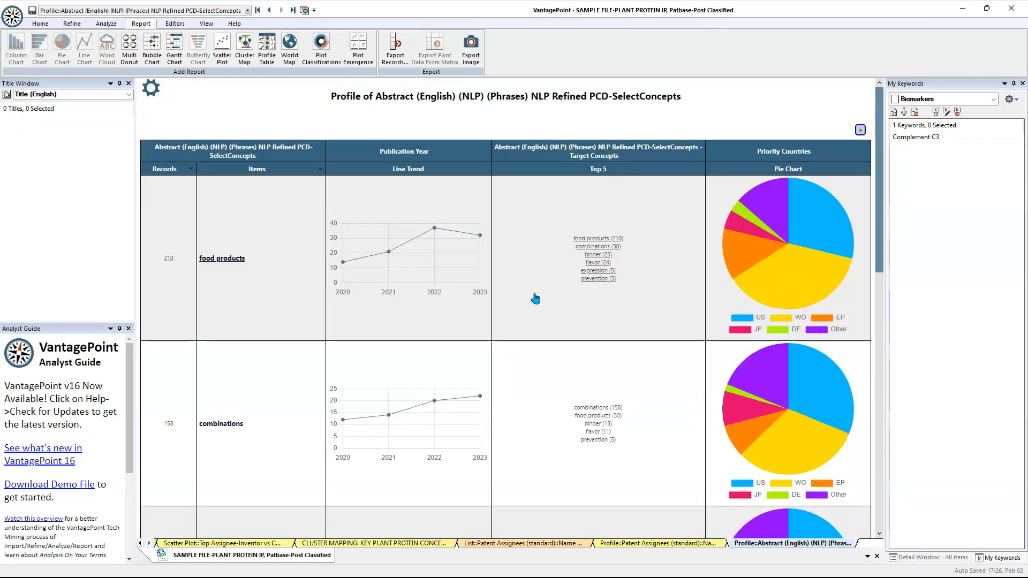